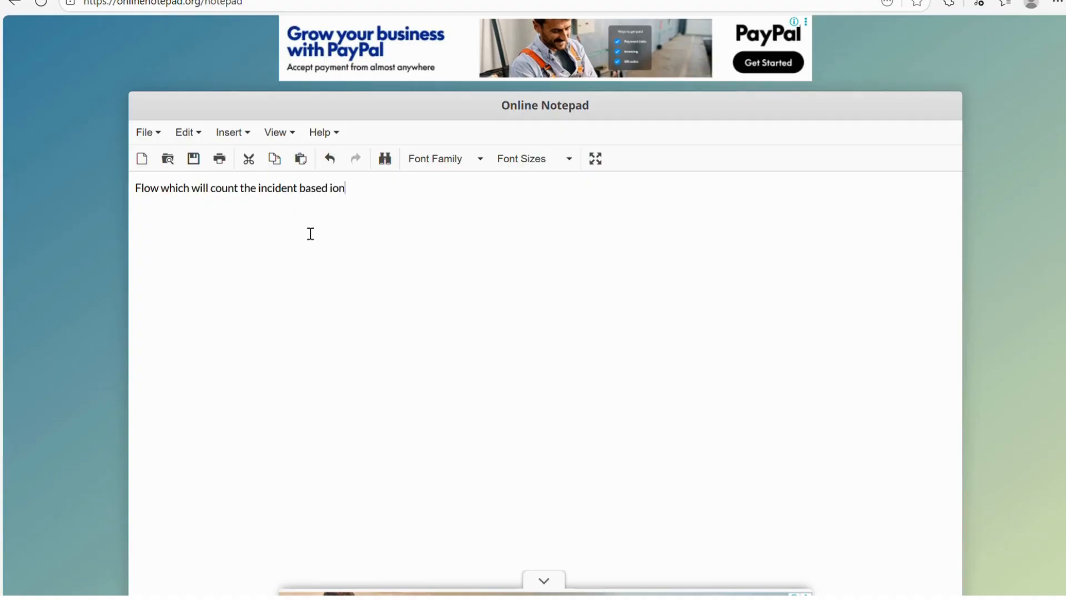
# Complete the notepad line with "on the category" to describe what the flow will count incidents by
pyautogui.write('on the category')
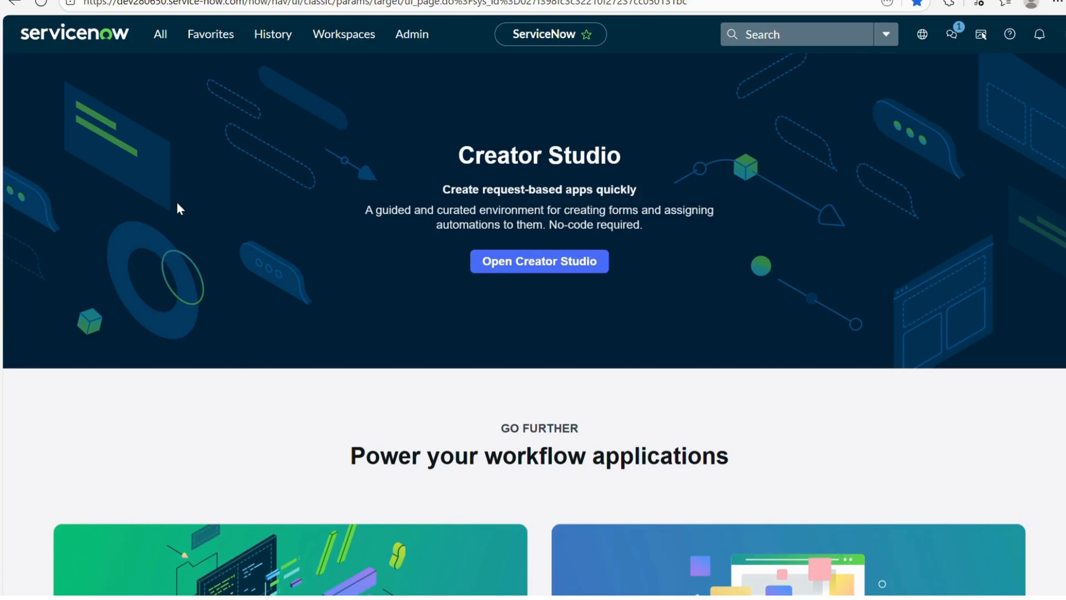
# Switch to ServiceNow, filter the navigator for "Flow designer" and open Flow Designer
pyautogui.click(158, 32)
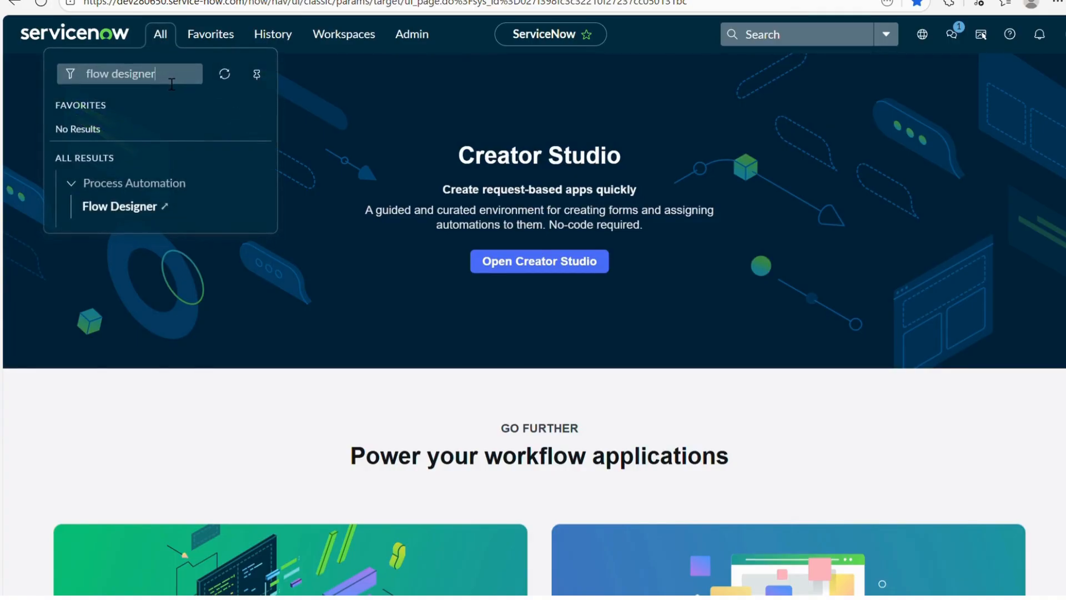
pyautogui.moveTo(172, 79); pyautogui.dragTo(20, 90)
pyautogui.press('BackSpace')
pyautogui.press('BackSpace')
pyautogui.press('BackSpace')
pyautogui.press('BackSpace')
pyautogui.press('BackSpace')
pyautogui.press('BackSpace')
pyautogui.write('F')
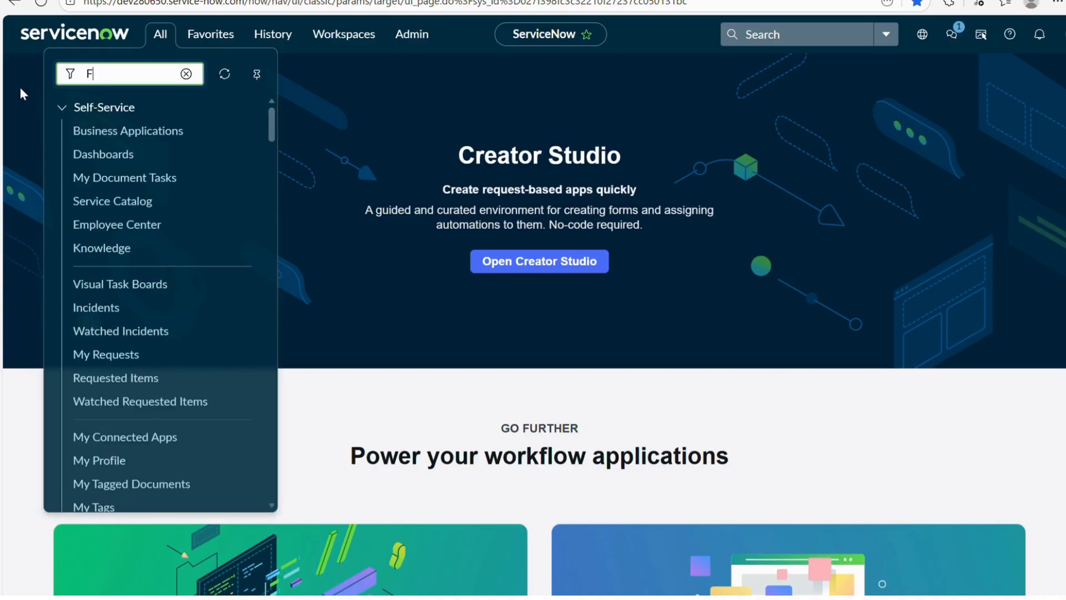
pyautogui.write('low designer')
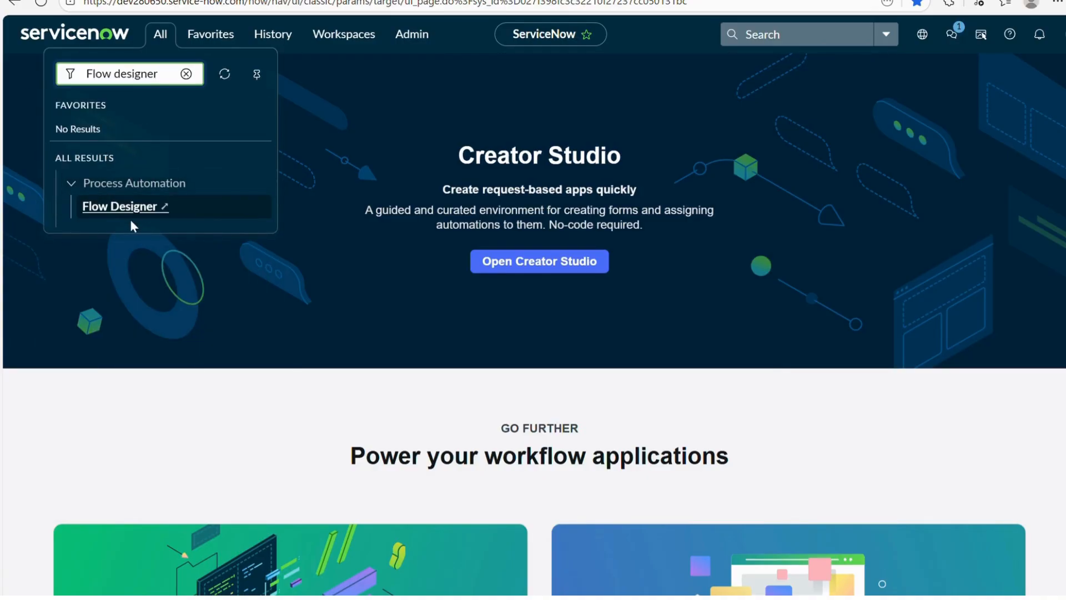
pyautogui.click(124, 209)
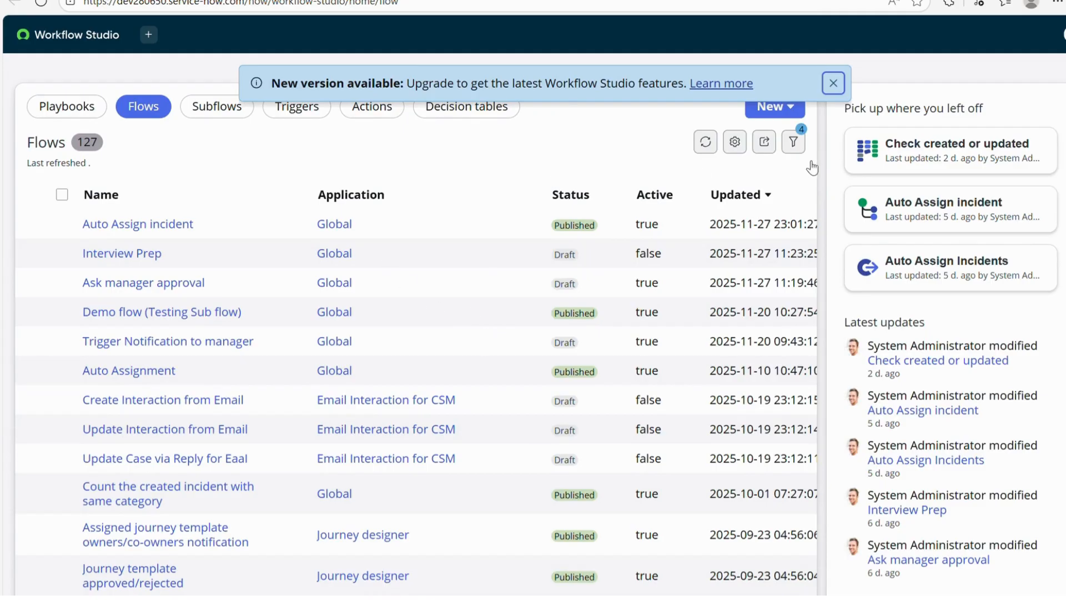
# Dismiss the new-version notice and create a new flow named "Count Incident based on category" in the Global application
pyautogui.click(831, 81)
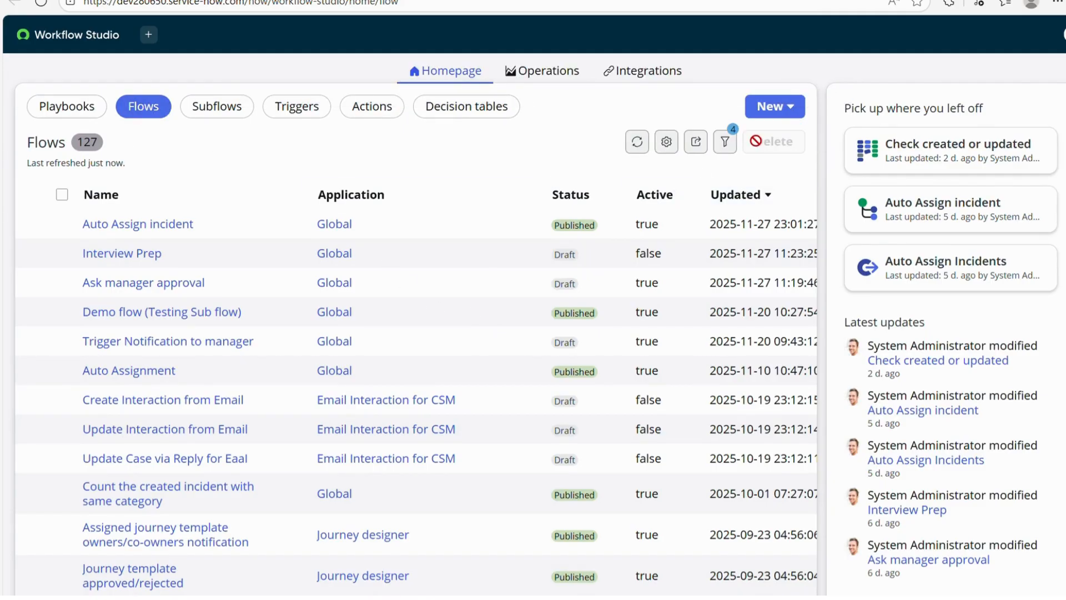
pyautogui.click(793, 107)
pyautogui.click(796, 159)
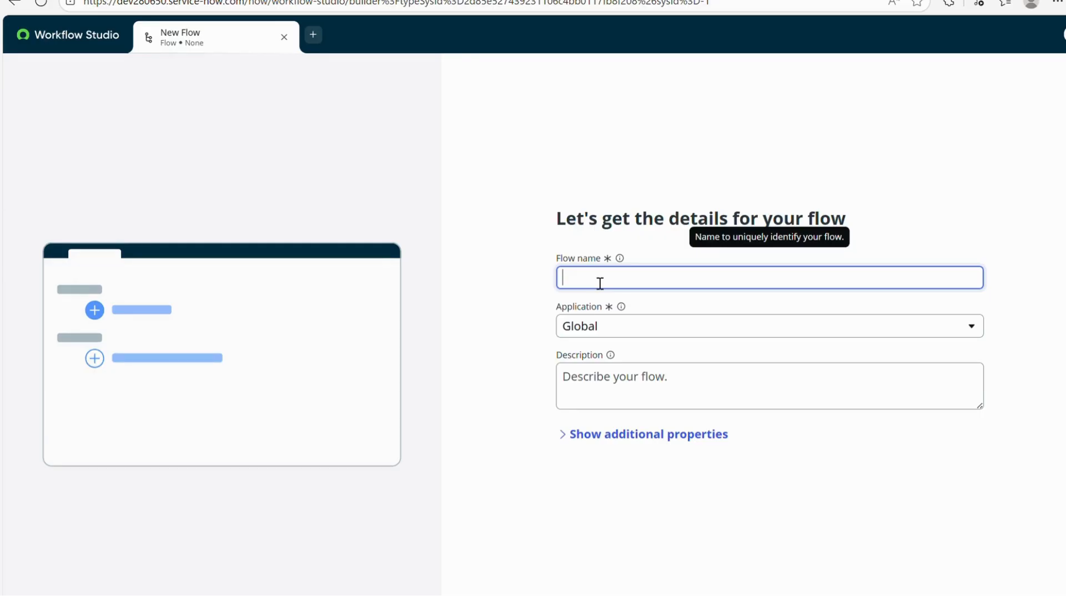
pyautogui.write('Count Incident based on')
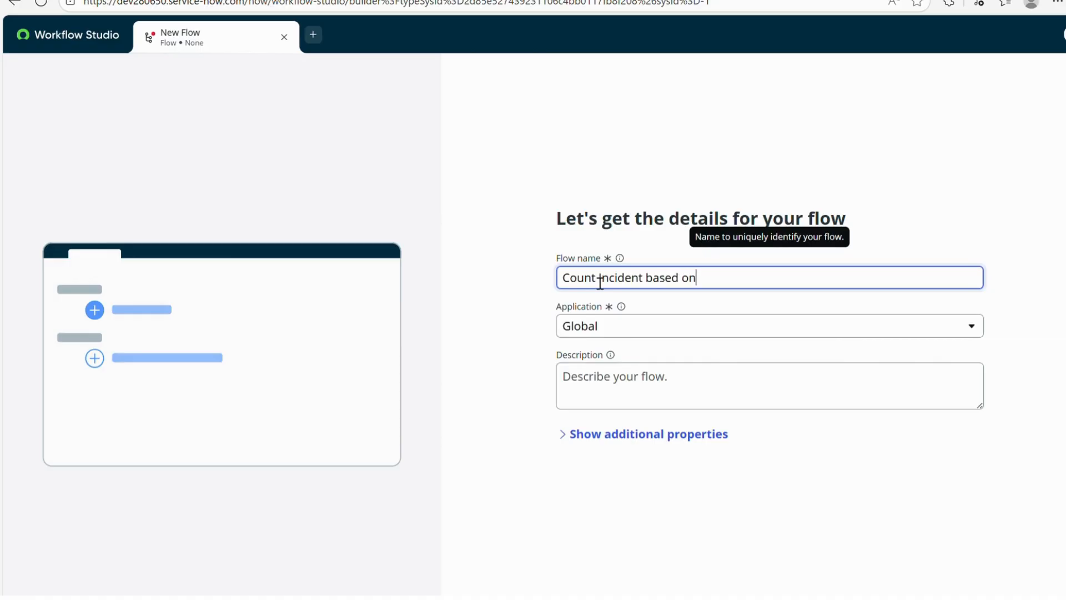
pyautogui.write(' category')
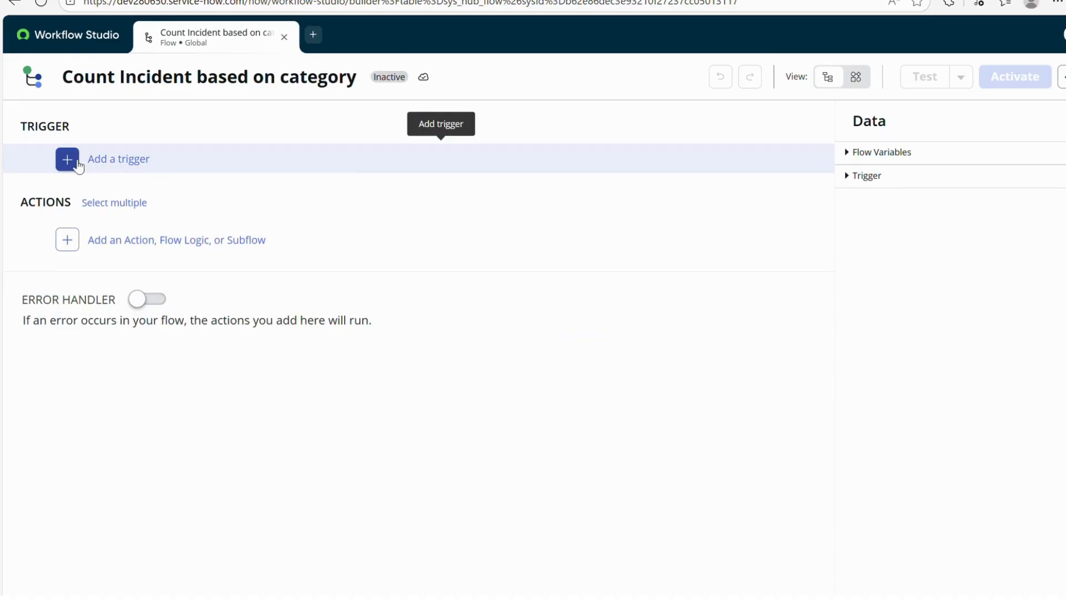
# Add a record Created trigger to the flow and set its table to Incident [incident]
pyautogui.click(76, 164)
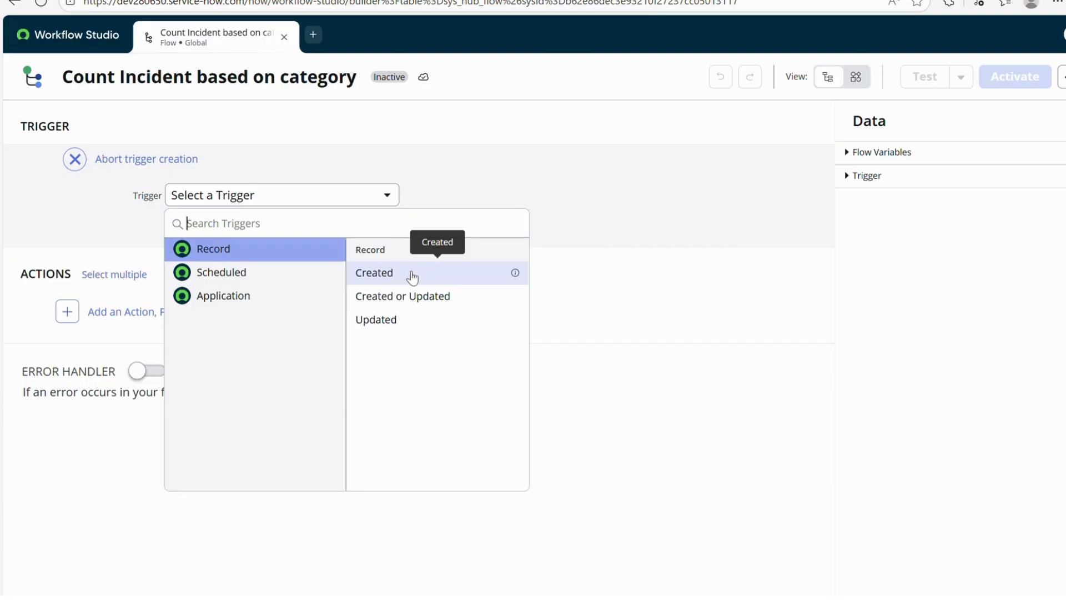
pyautogui.click(412, 276)
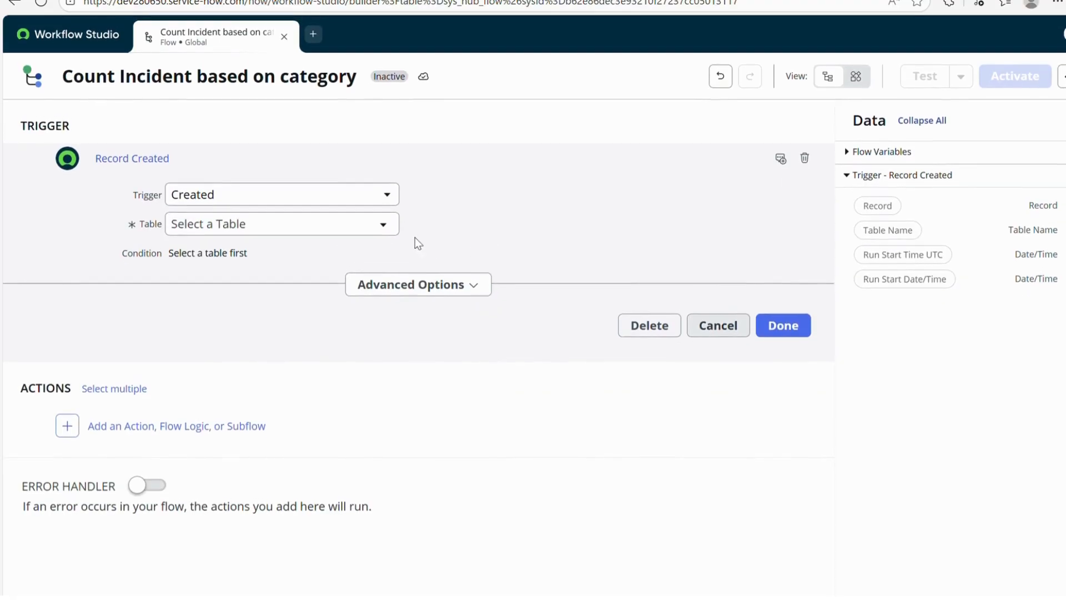
pyautogui.click(360, 226)
pyautogui.write('in')
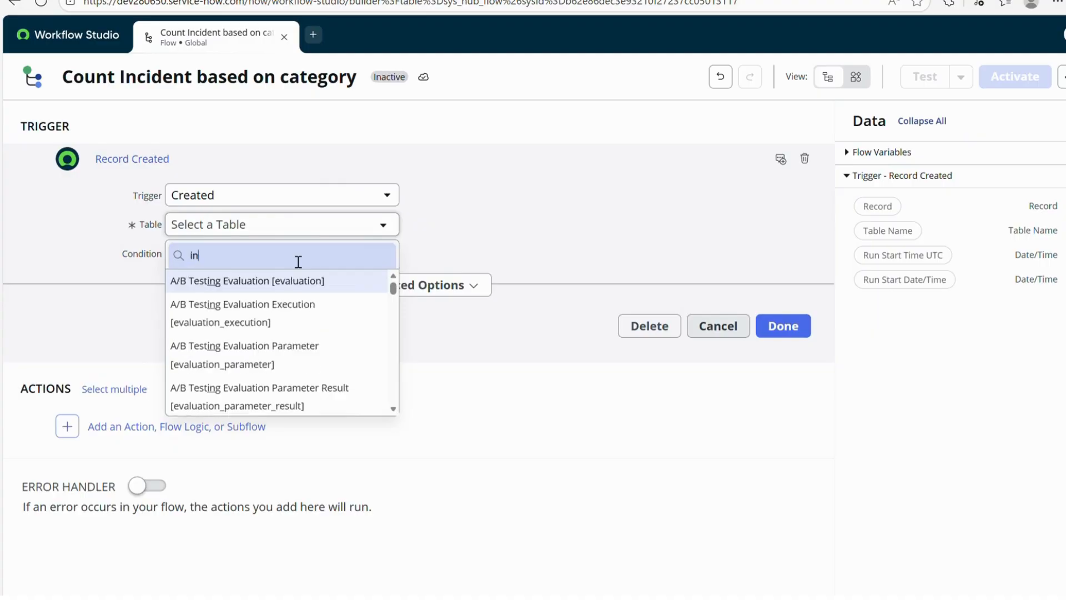
pyautogui.write('cident')
pyautogui.click(287, 281)
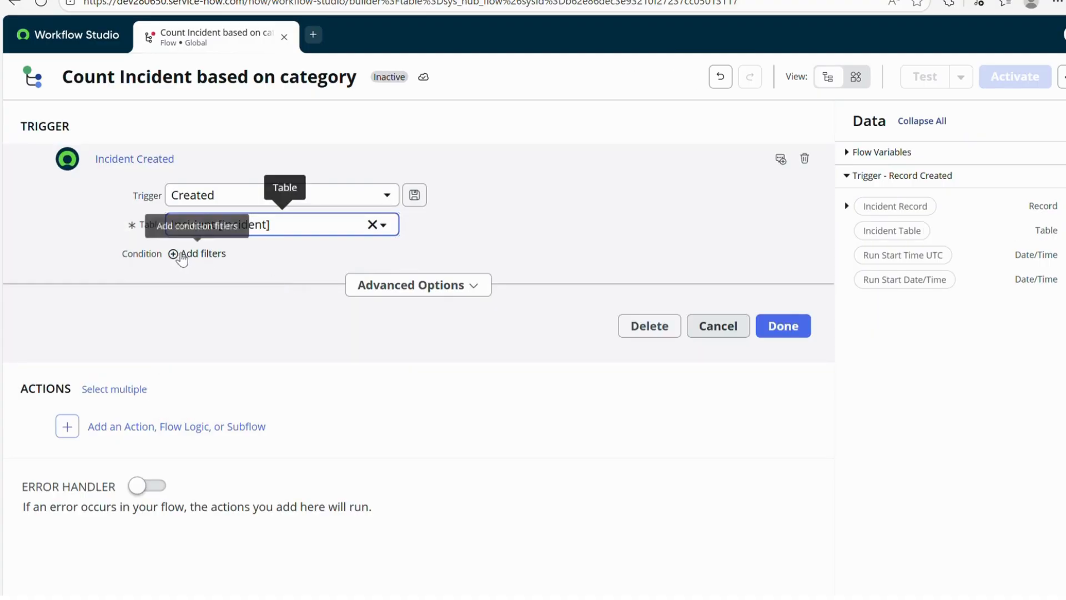
# Add the trigger condition that Category is not None and finish the trigger
pyautogui.click(201, 257)
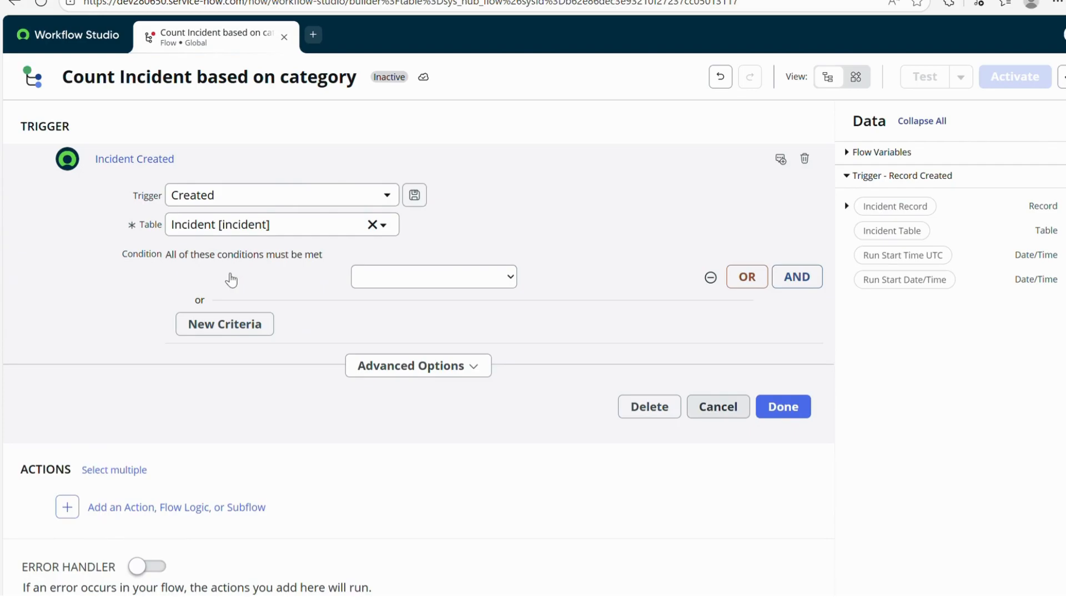
pyautogui.click(238, 277)
pyautogui.write('ca')
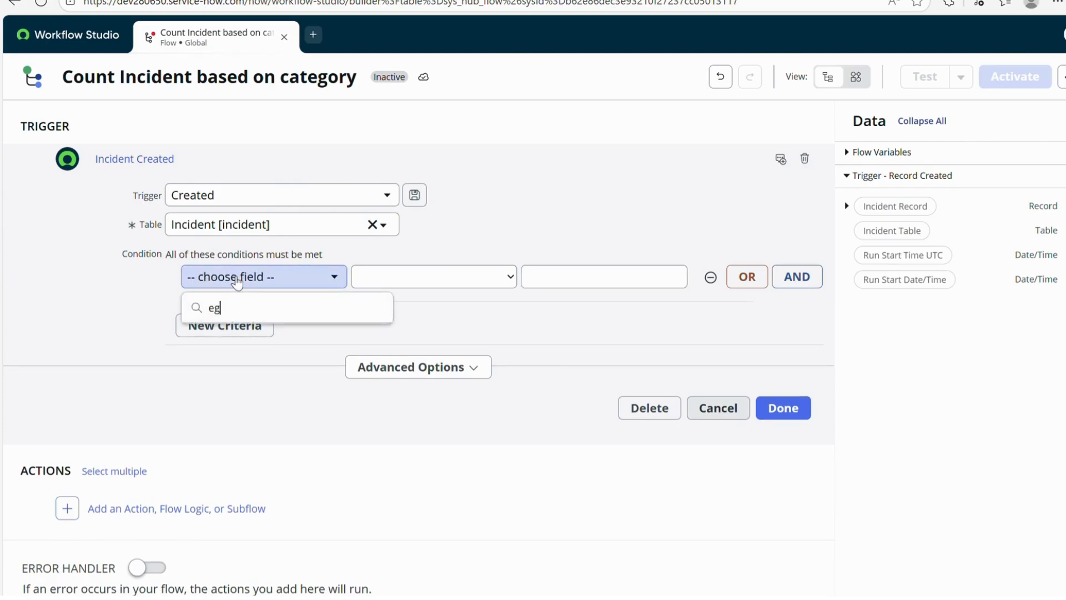
pyautogui.press('BackSpace')
pyautogui.write('ateg')
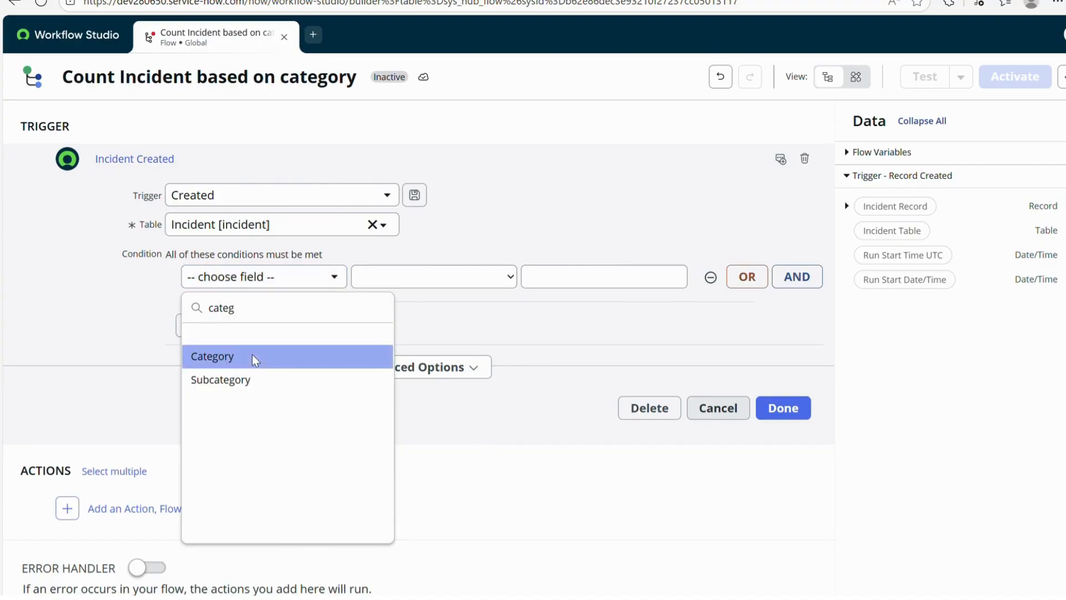
pyautogui.click(253, 357)
pyautogui.click(420, 334)
pyautogui.click(783, 411)
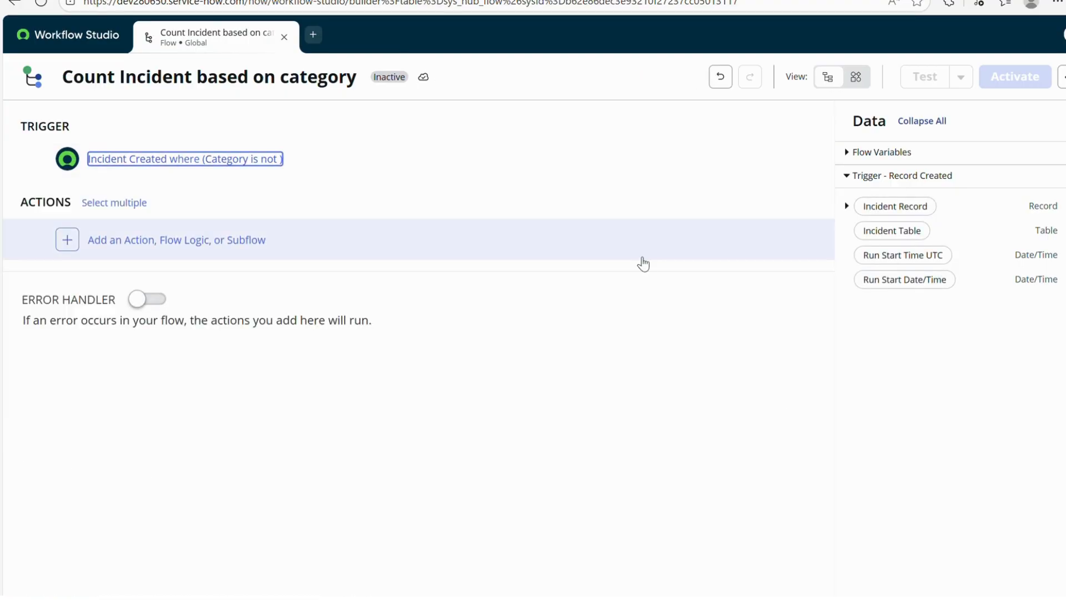
# Open the flow's Flow Variables and add a new variable row
pyautogui.click(67, 240)
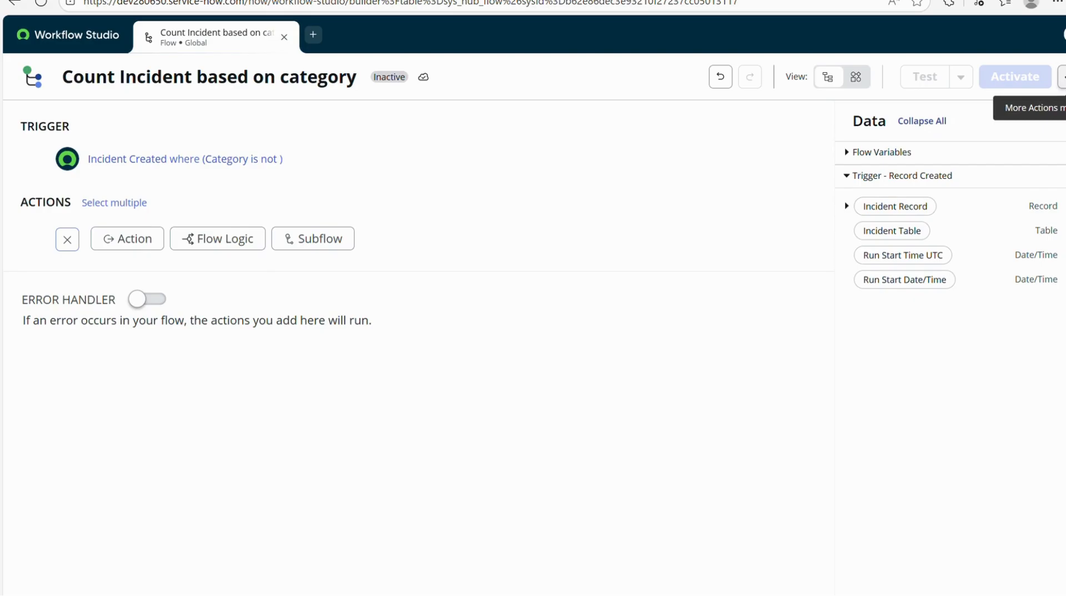
pyautogui.click(1062, 77)
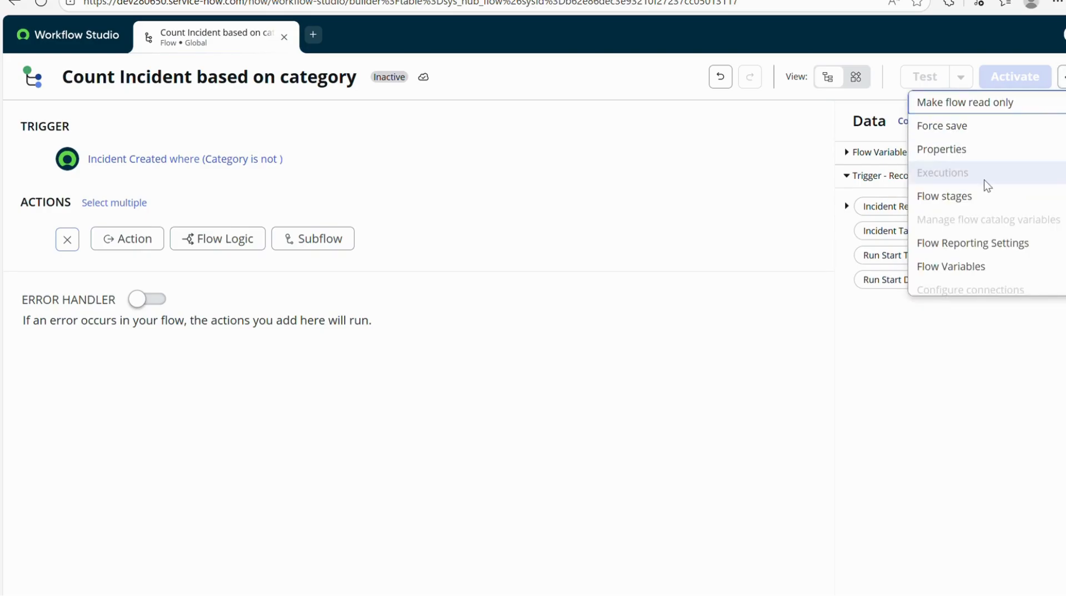
pyautogui.scroll(-3, 984, 179)
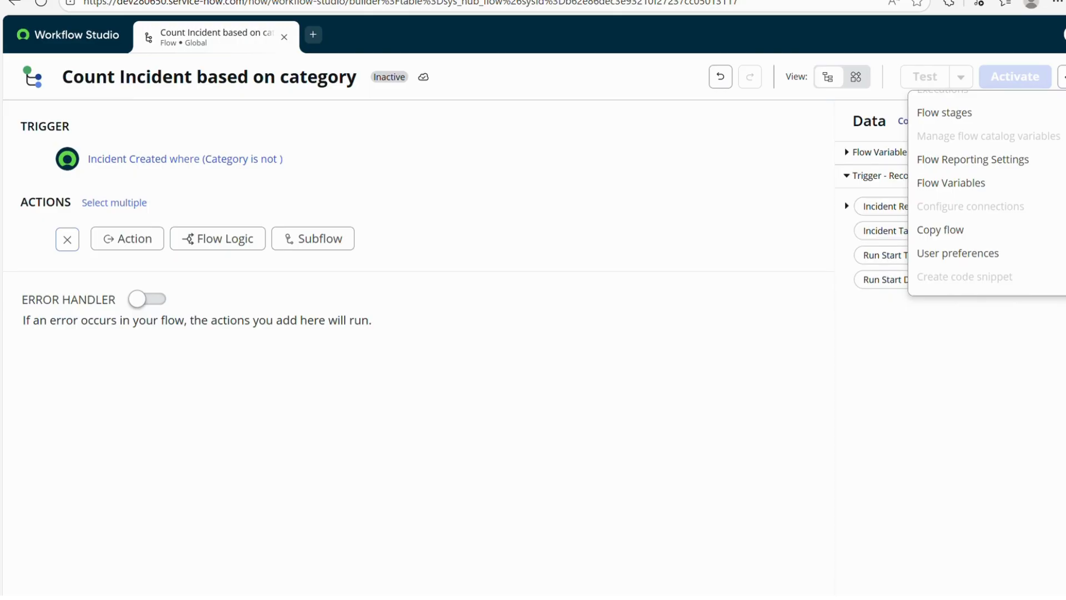
pyautogui.click(969, 184)
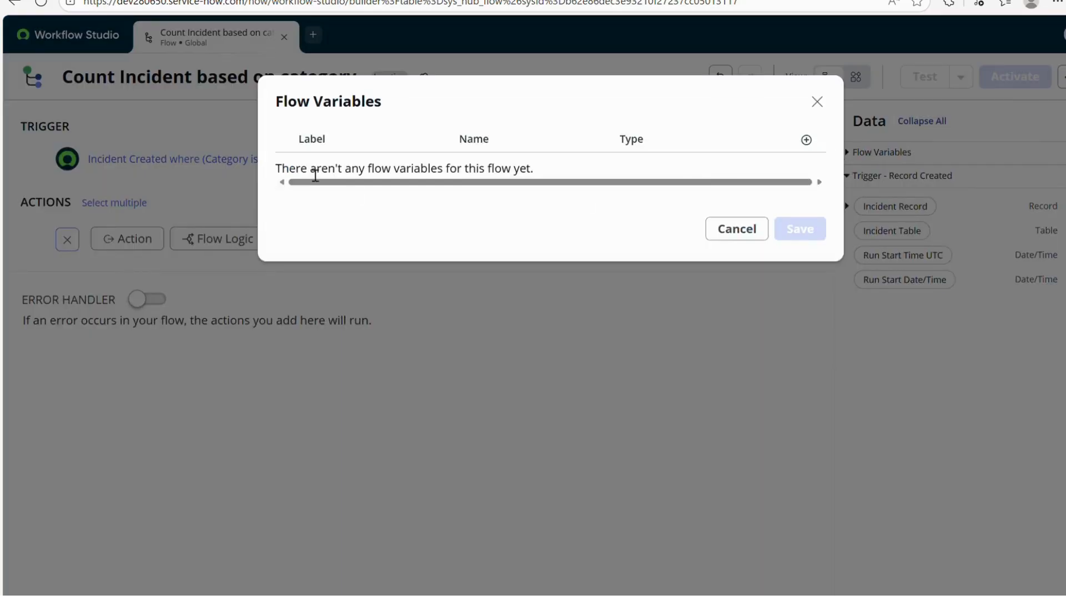
pyautogui.click(806, 140)
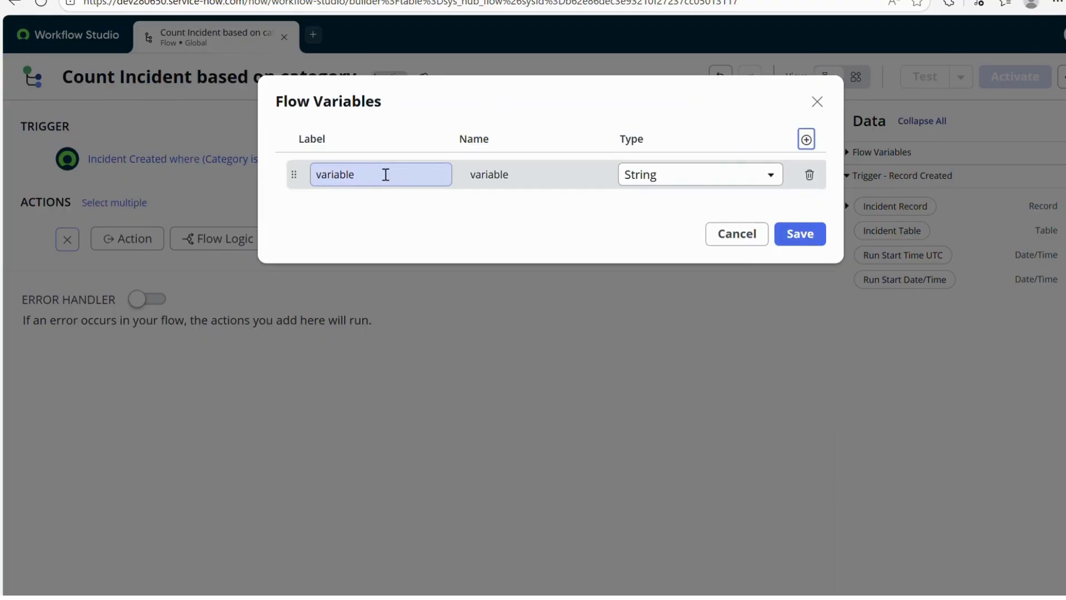
# Label the new flow variable "Count of Incidents" and set its type to Integer
pyautogui.doubleClick(323, 179)
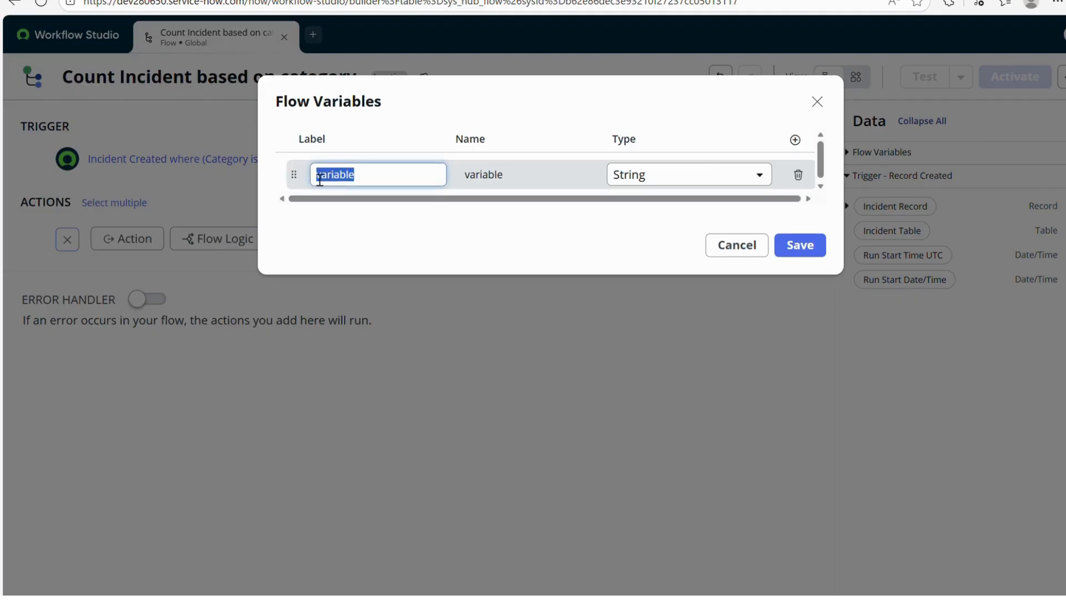
pyautogui.press('BackSpace')
pyautogui.write('variableCount')
pyautogui.press('BackSpace')
pyautogui.press('BackSpace')
pyautogui.press('BackSpace')
pyautogui.press('BackSpace')
pyautogui.press('BackSpace')
pyautogui.press('BackSpace')
pyautogui.press('BackSpace')
pyautogui.press('BackSpace')
pyautogui.press('BackSpace')
pyautogui.press('BackSpace')
pyautogui.press('BackSpace')
pyautogui.press('BackSpace')
pyautogui.press('BackSpace')
pyautogui.write('Coi')
pyautogui.write('unt I')
pyautogui.press('BackSpace')
pyautogui.write('of Incidents')
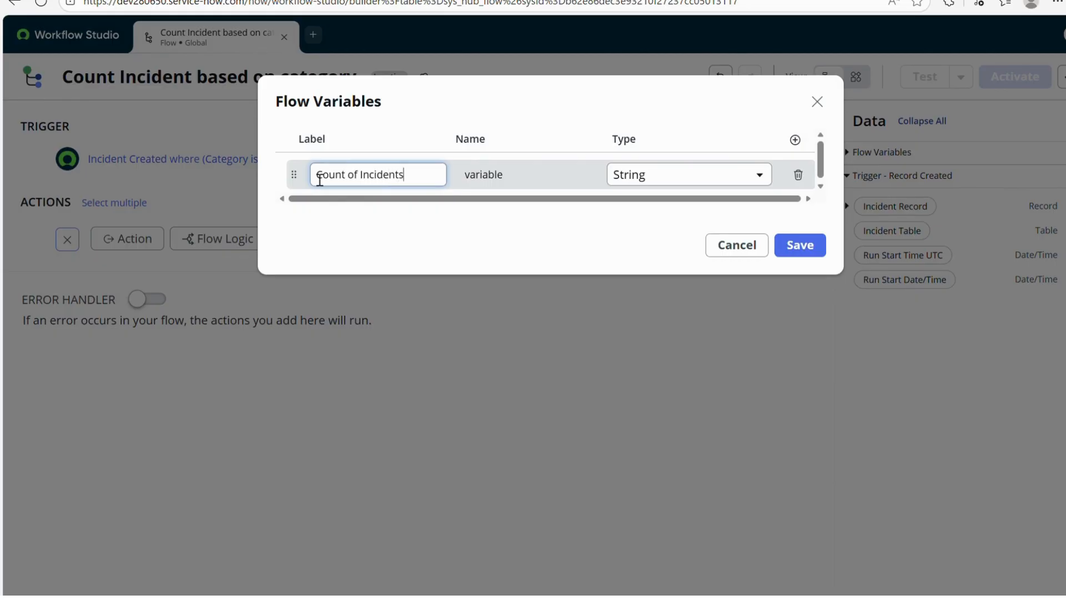
pyautogui.press('Tab')
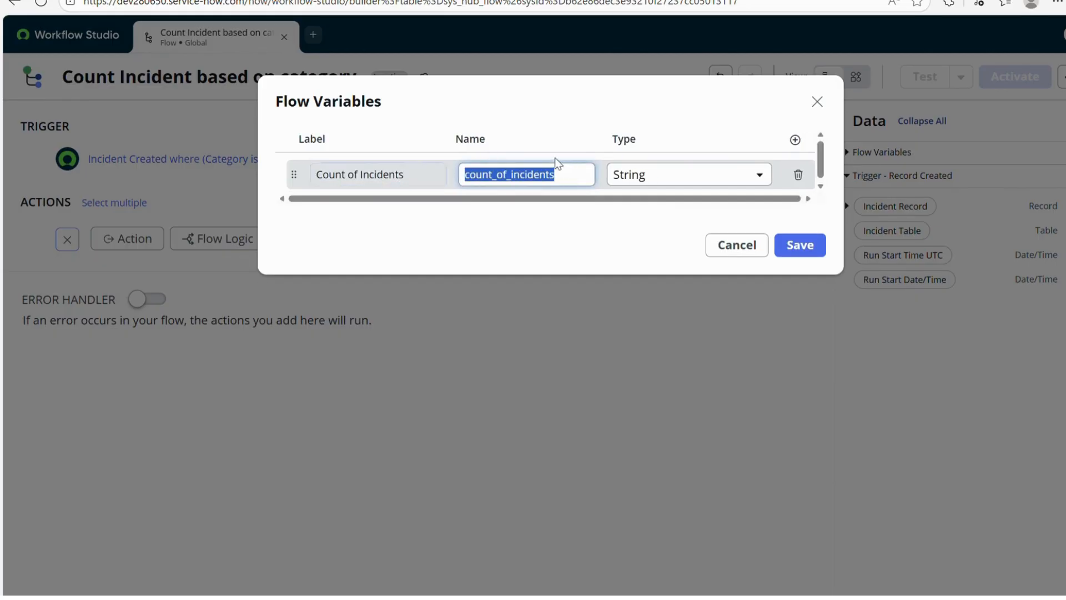
pyautogui.click(656, 187)
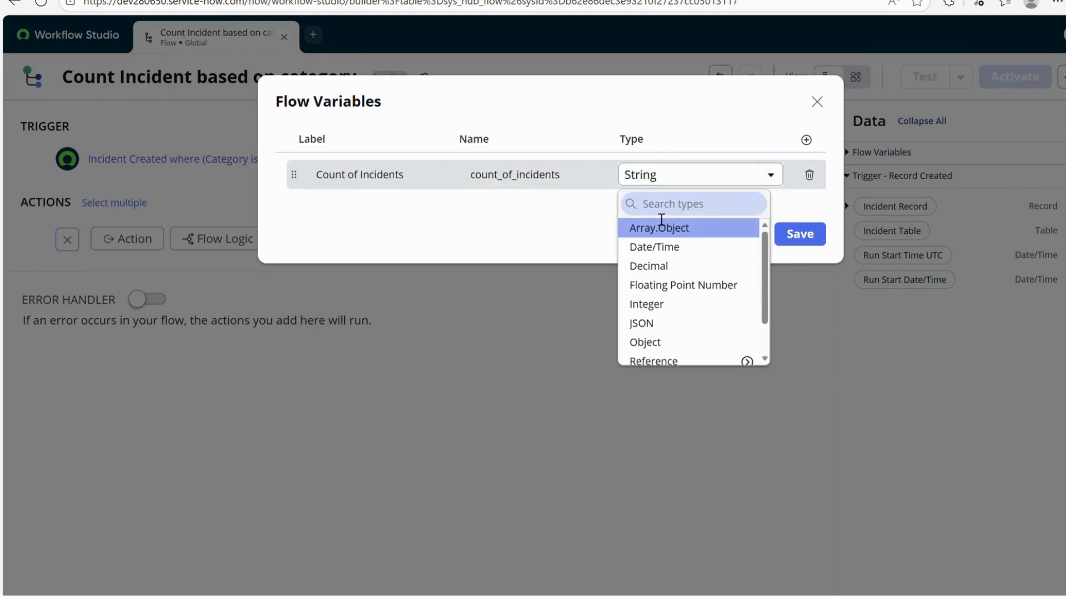
pyautogui.write('inter')
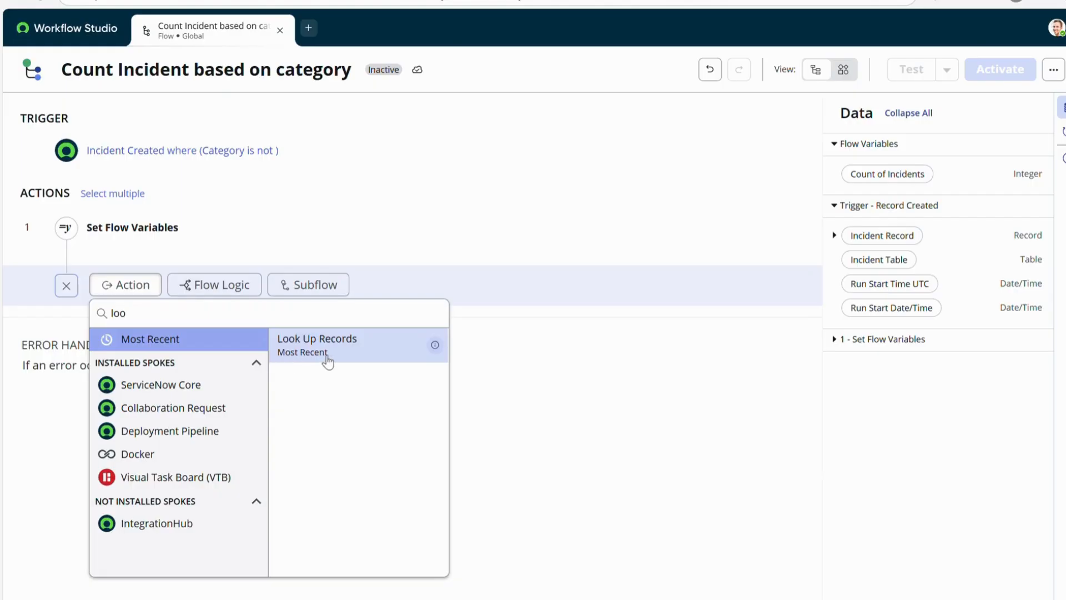
# Add a Look Up Records action after Set Flow Variables and set its table to Incident [incident]
pyautogui.click(307, 358)
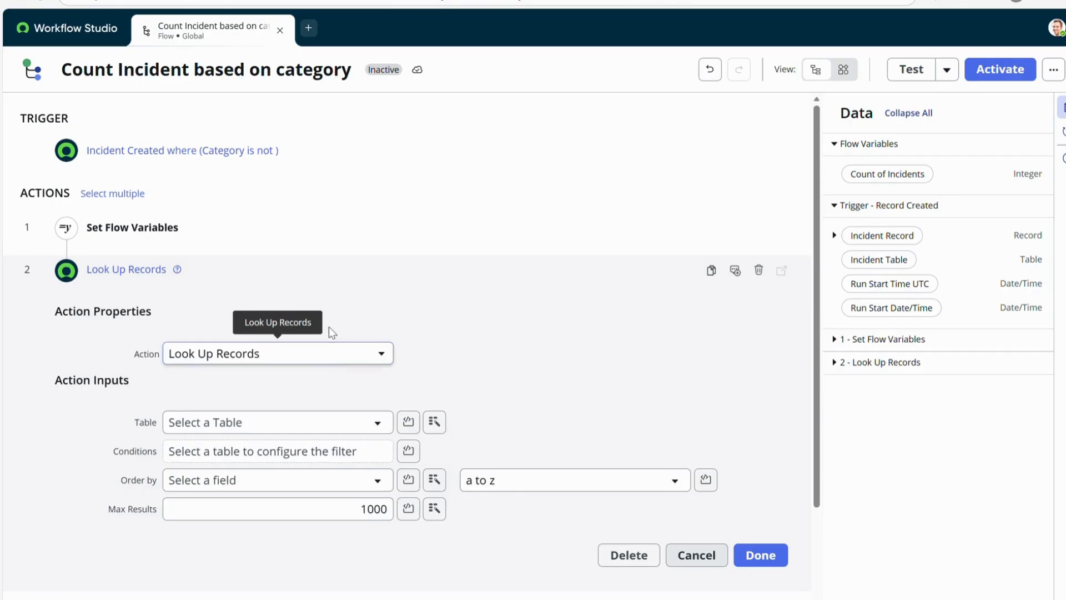
pyautogui.click(304, 422)
pyautogui.write('i')
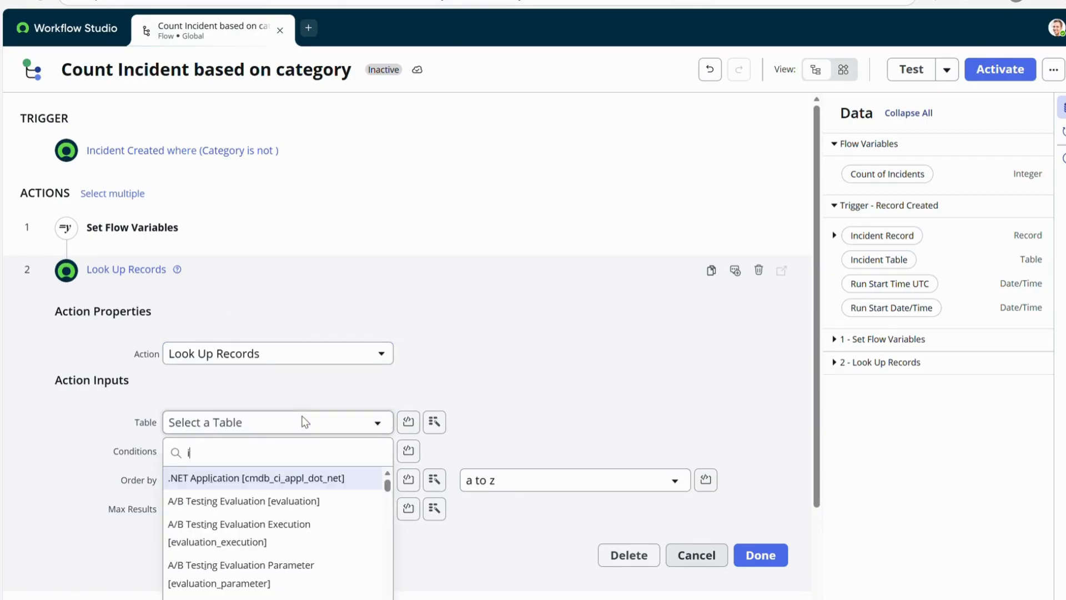
pyautogui.write('ncident')
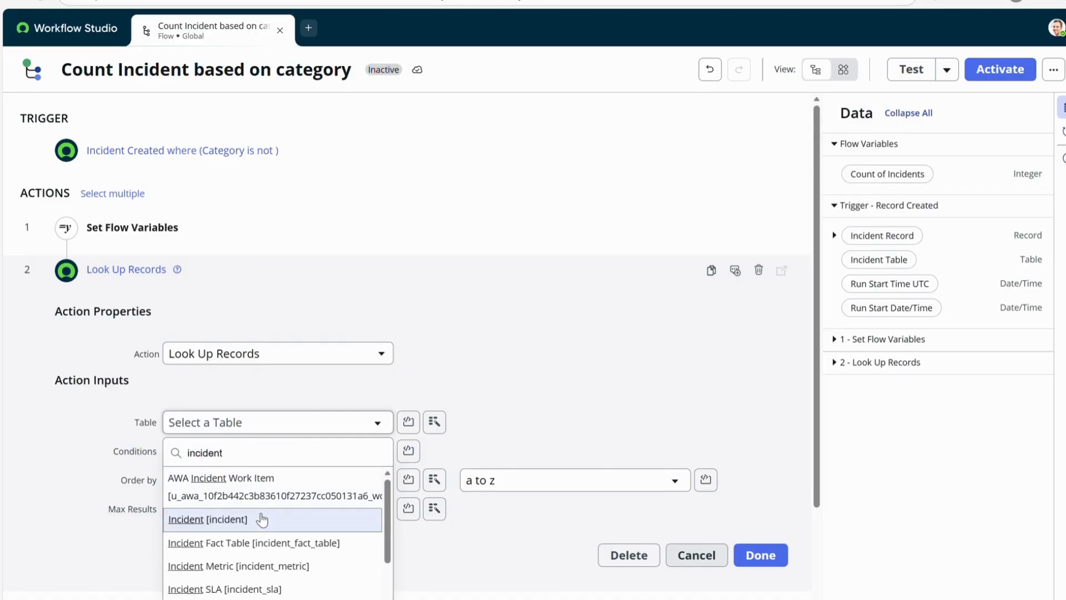
pyautogui.click(262, 516)
pyautogui.scroll(-2, 308, 404)
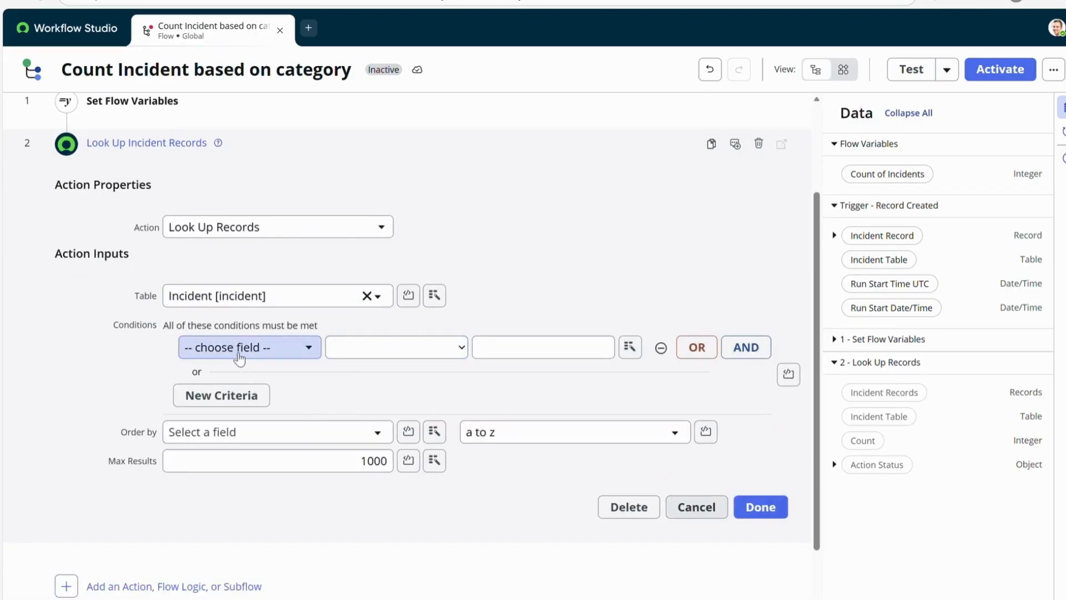
# Add a condition on the Category field to the Look Up Records action
pyautogui.click(240, 354)
pyautogui.write('categ')
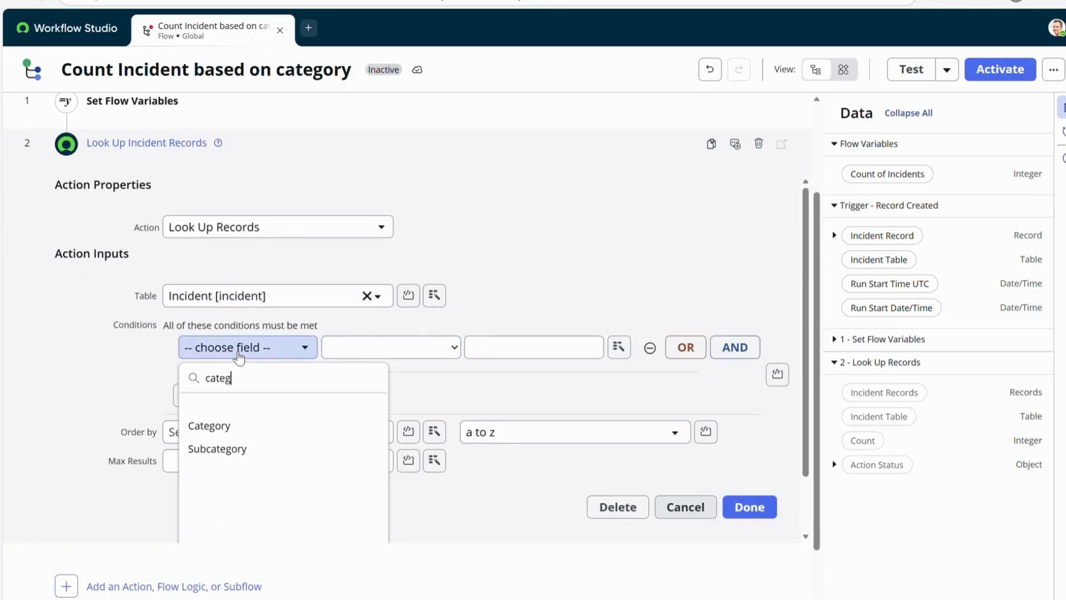
pyautogui.click(240, 426)
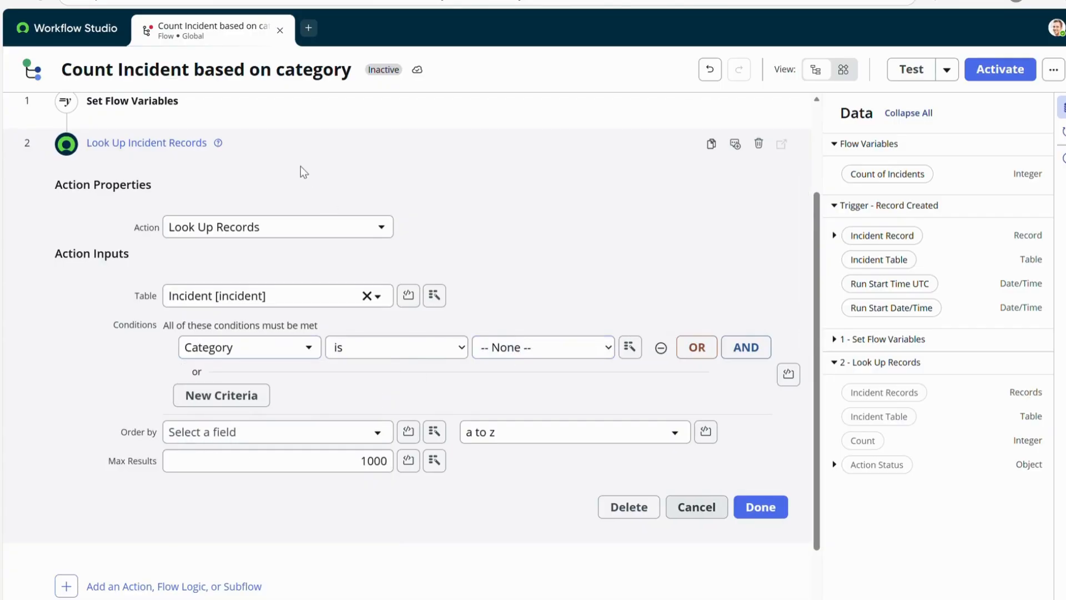
# Set the Category condition's value to the Category of the trigger's Incident Record and finish the lookup action
pyautogui.scroll(1, 627, 370)
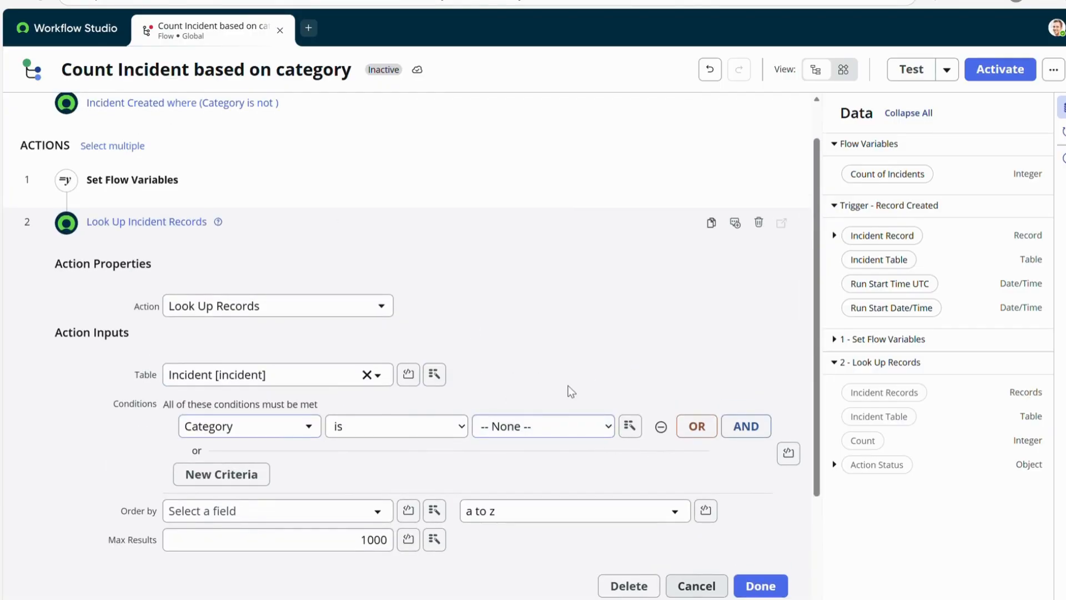
pyautogui.scroll(1, 550, 393)
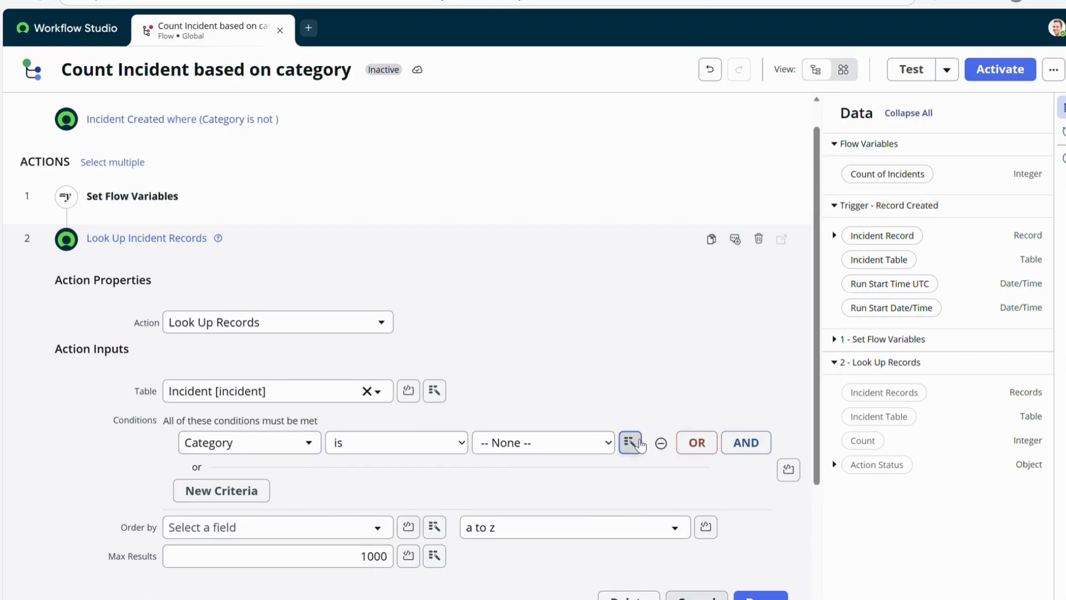
pyautogui.click(630, 443)
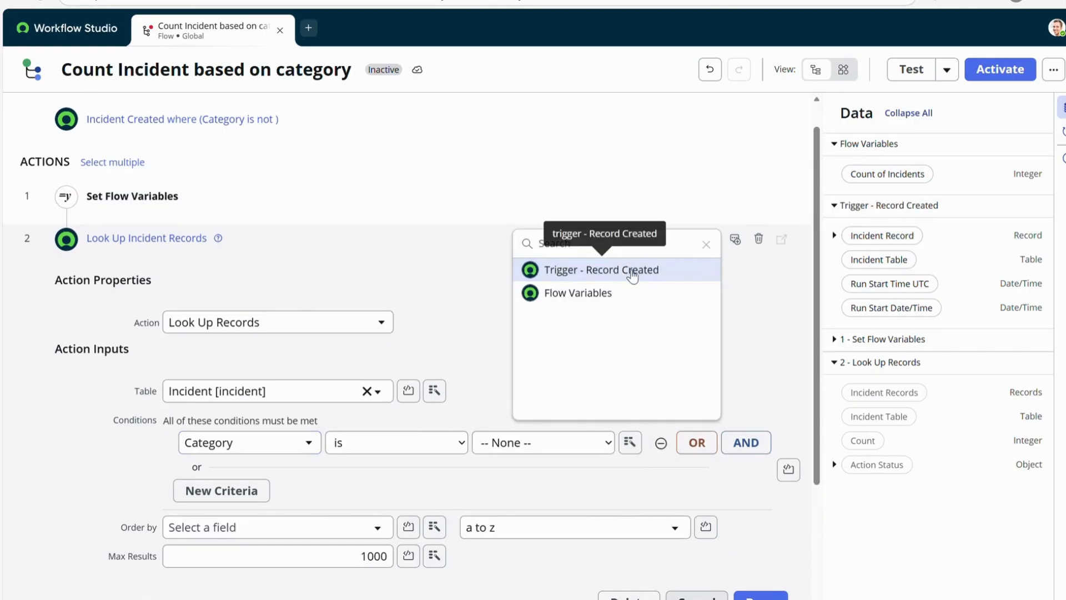
pyautogui.click(632, 272)
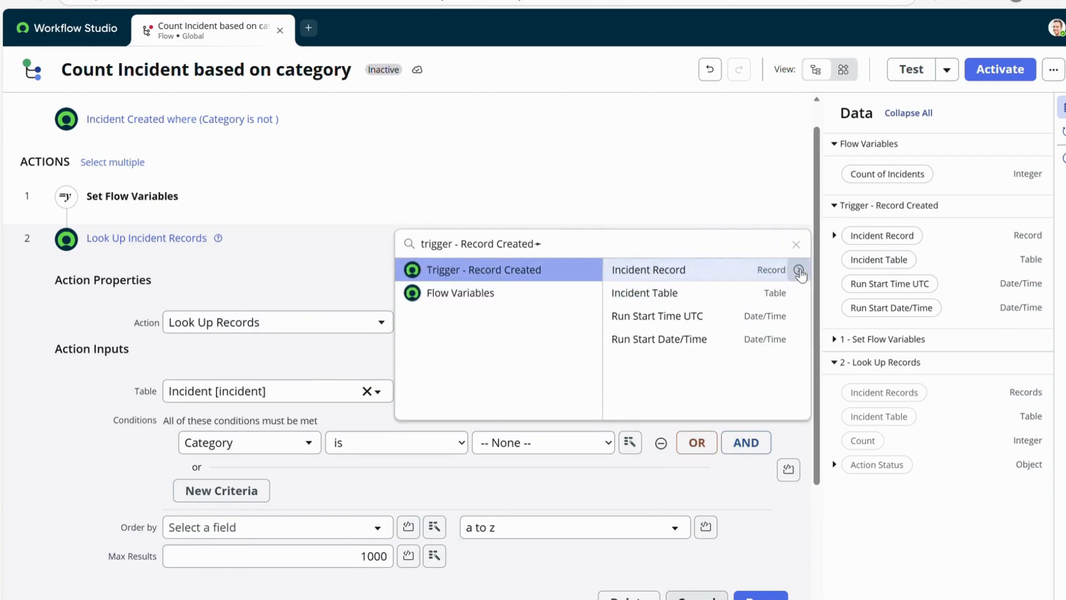
pyautogui.click(799, 271)
pyautogui.scroll(-5, 800, 299)
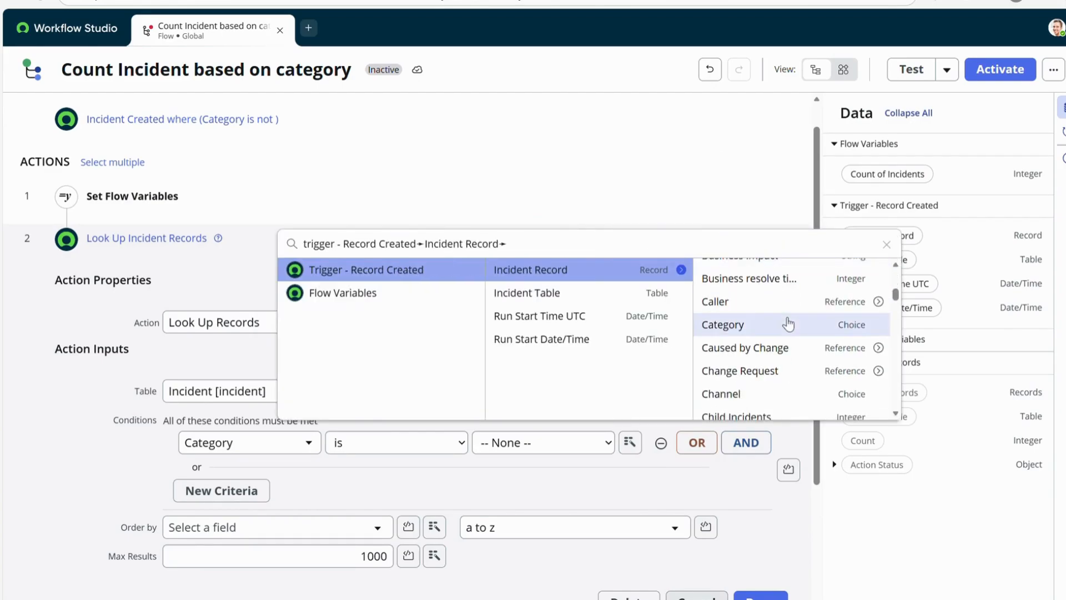
pyautogui.click(747, 324)
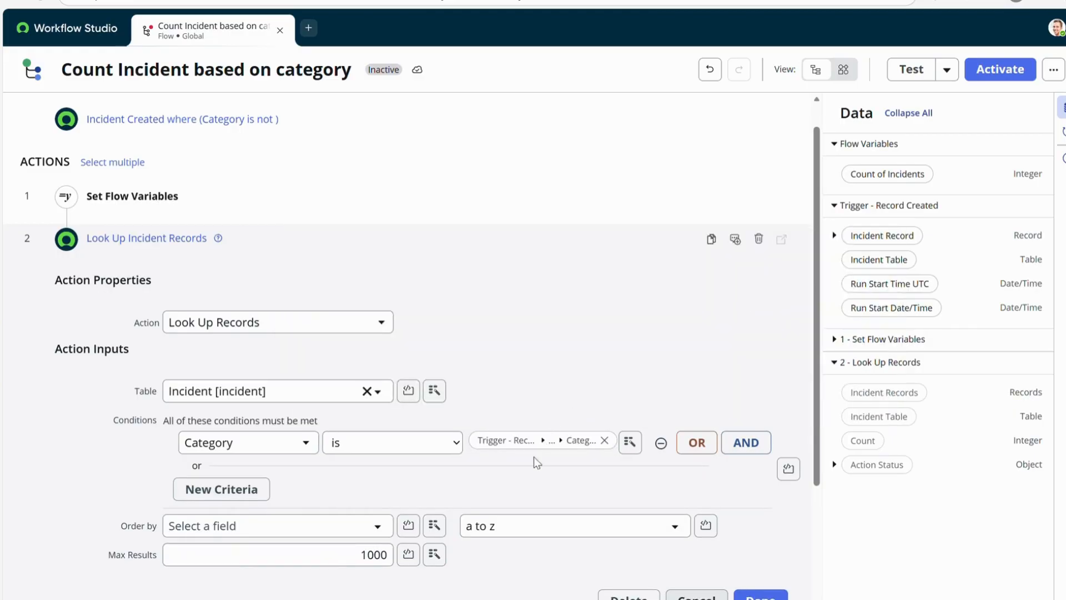
pyautogui.scroll(-3, 531, 472)
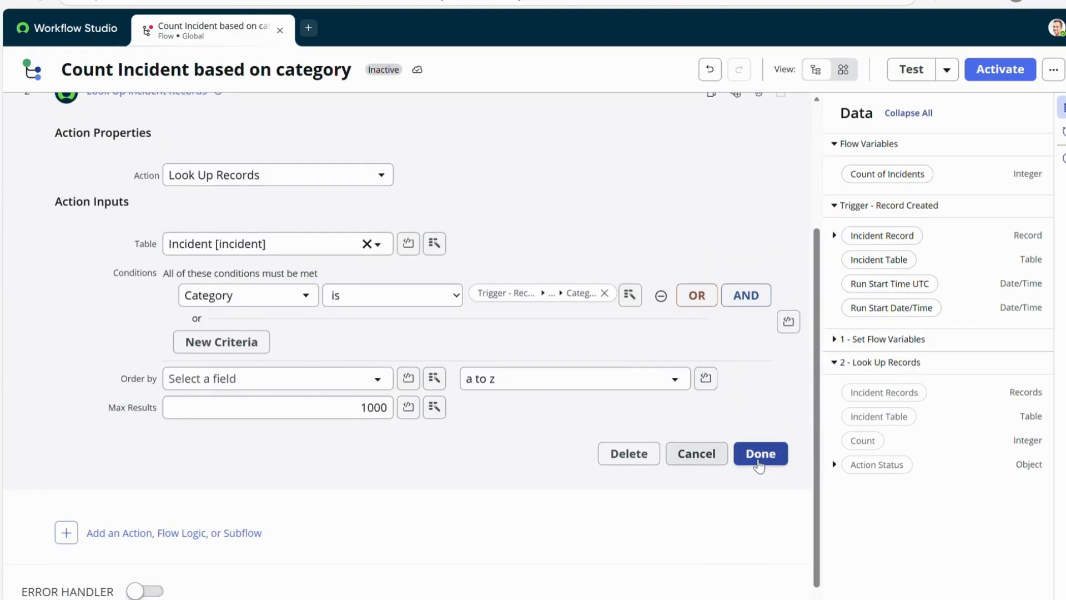
pyautogui.click(760, 453)
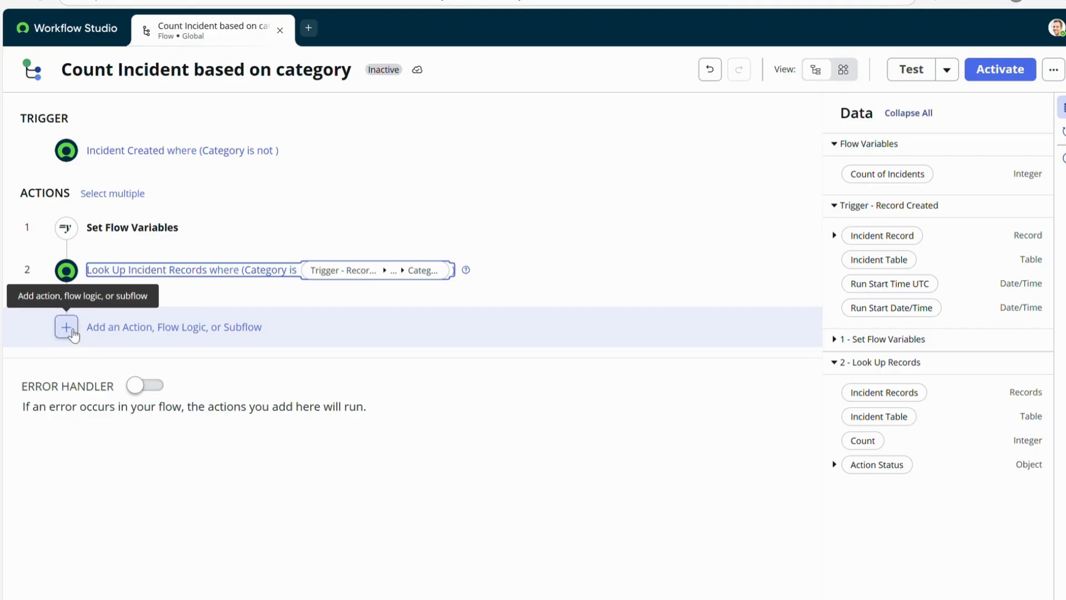
# Add a For Each loop after the lookup that iterates over the Incident Records from Look Up Records
pyautogui.click(70, 330)
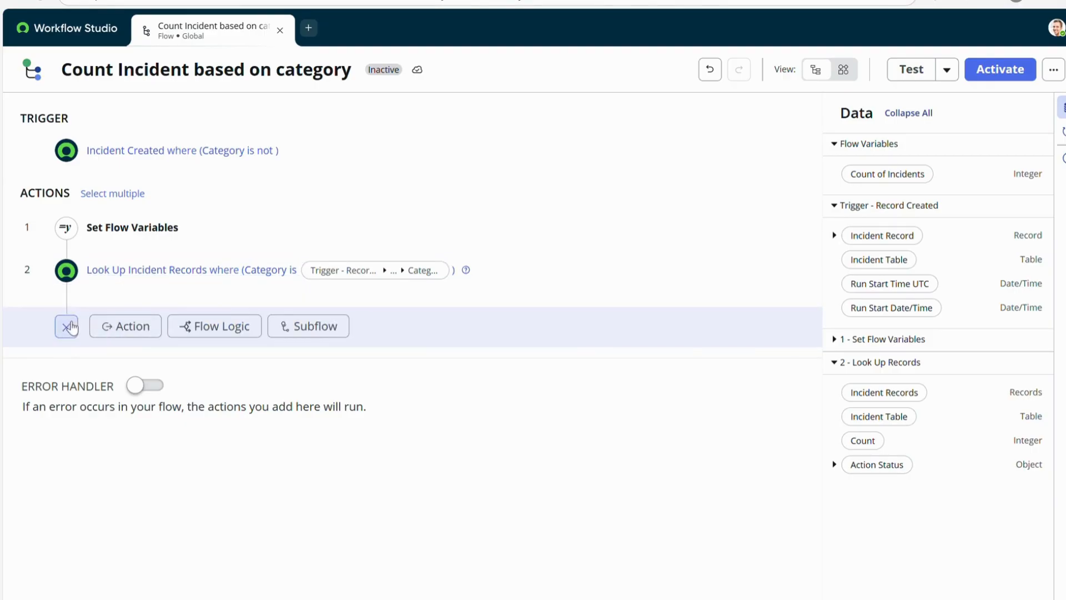
pyautogui.click(217, 327)
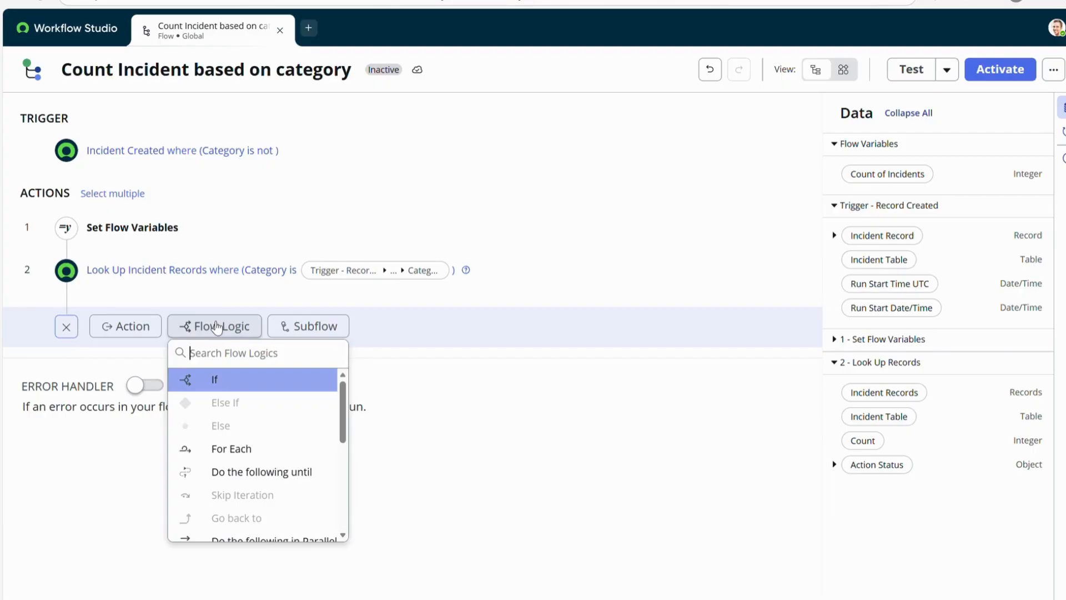
pyautogui.scroll(-1, 256, 451)
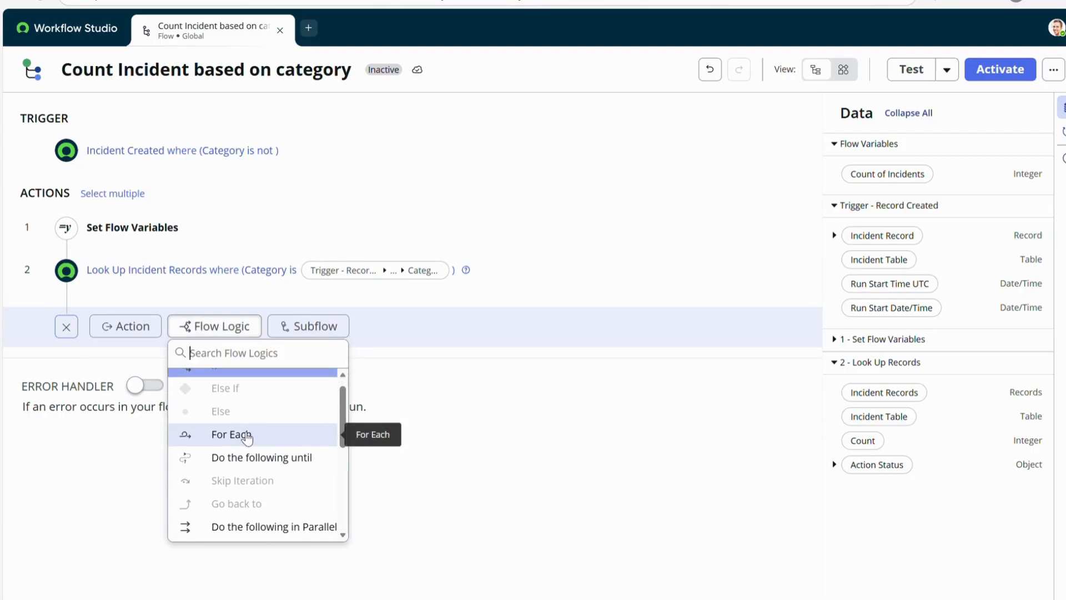
pyautogui.click(241, 436)
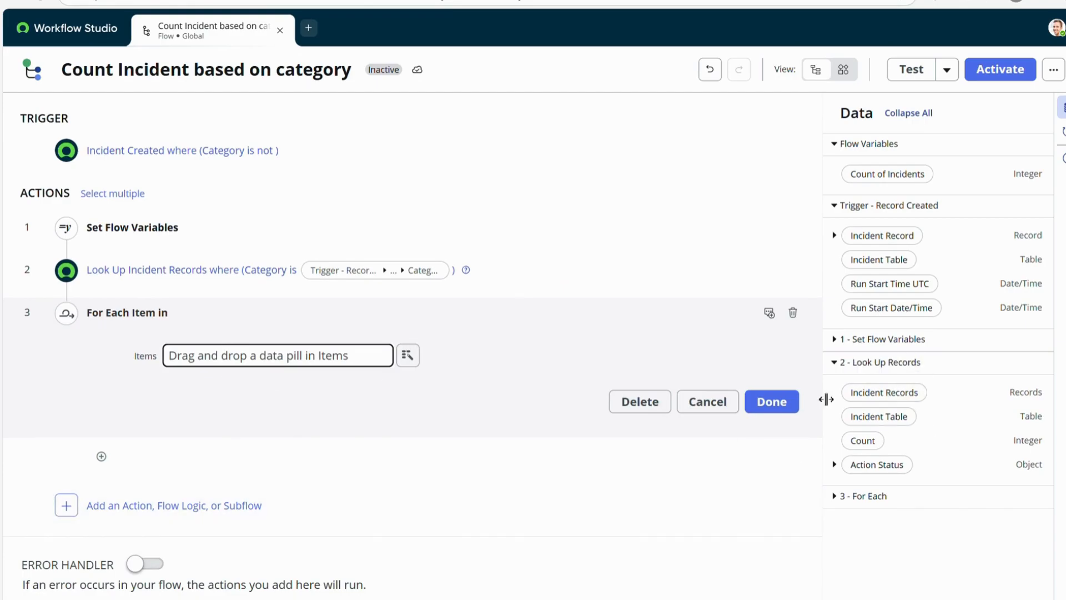
pyautogui.moveTo(875, 393); pyautogui.dragTo(281, 369)
pyautogui.click(764, 397)
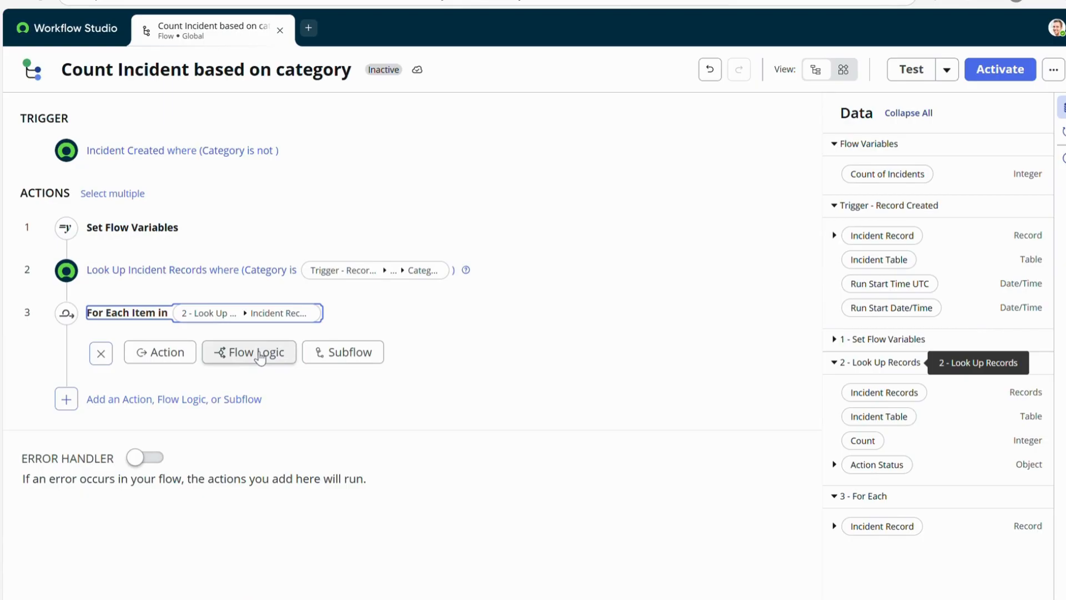
# Add Set Flow Variables inside the For Each loop, with Count of Incidents as the name and the Count of Incidents flow variable as its data
pyautogui.click(257, 356)
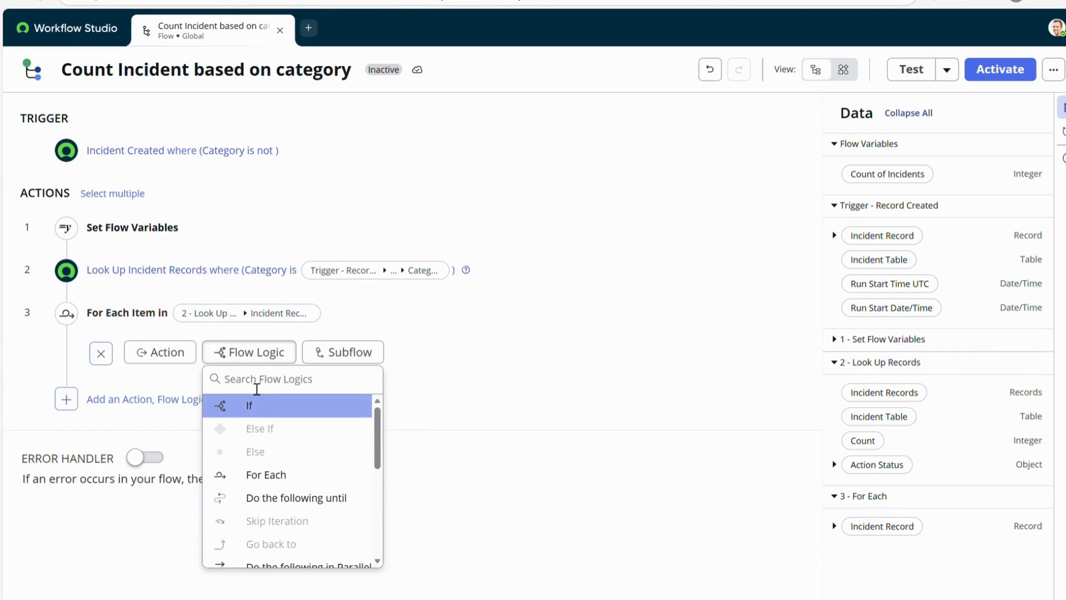
pyautogui.write('set')
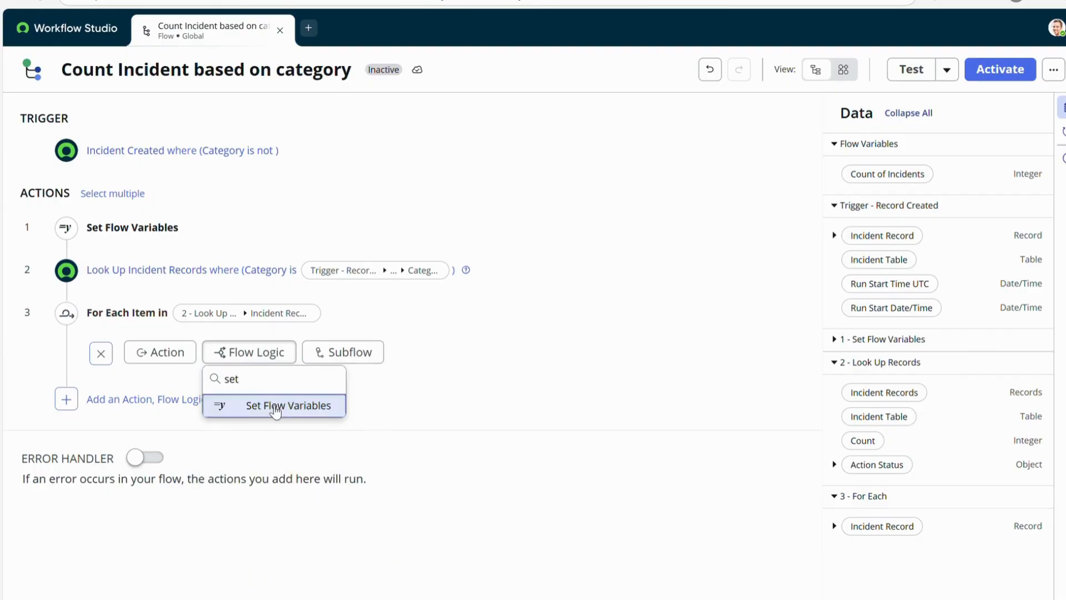
pyautogui.click(276, 405)
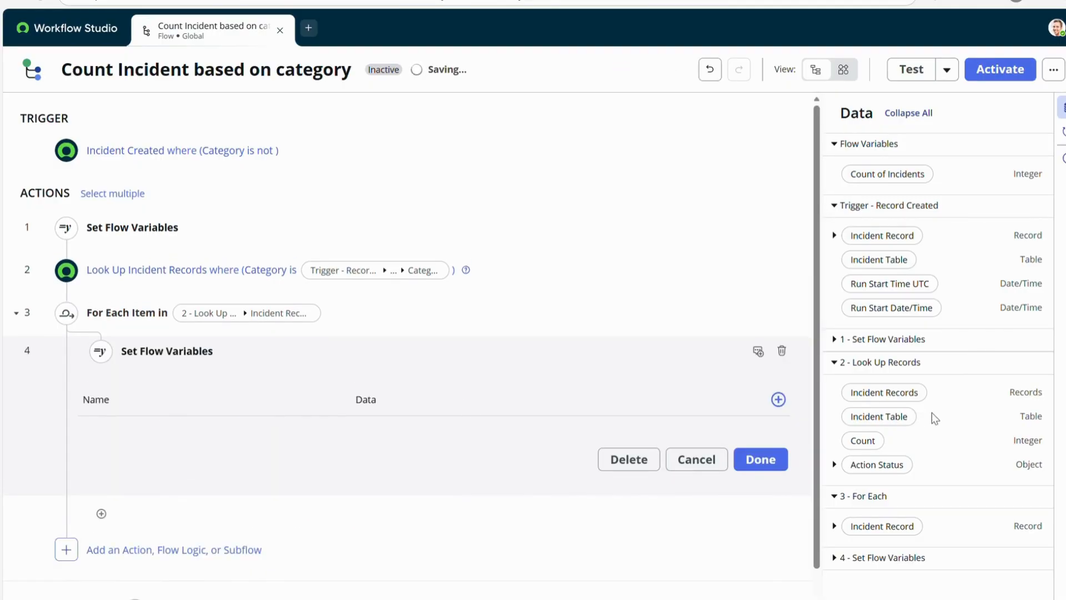
pyautogui.click(779, 399)
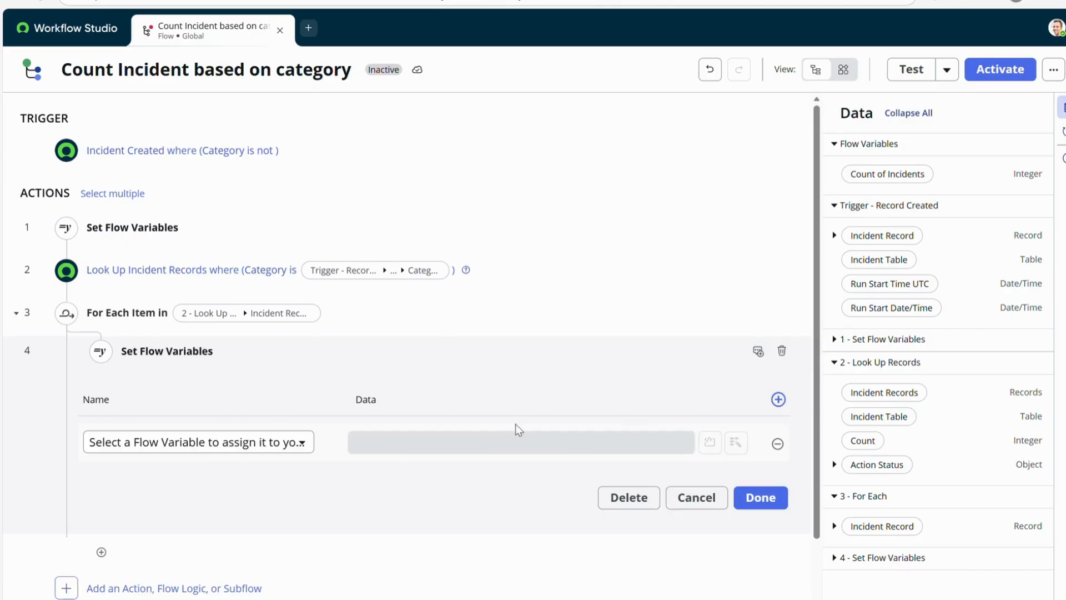
pyautogui.click(269, 447)
pyautogui.click(216, 453)
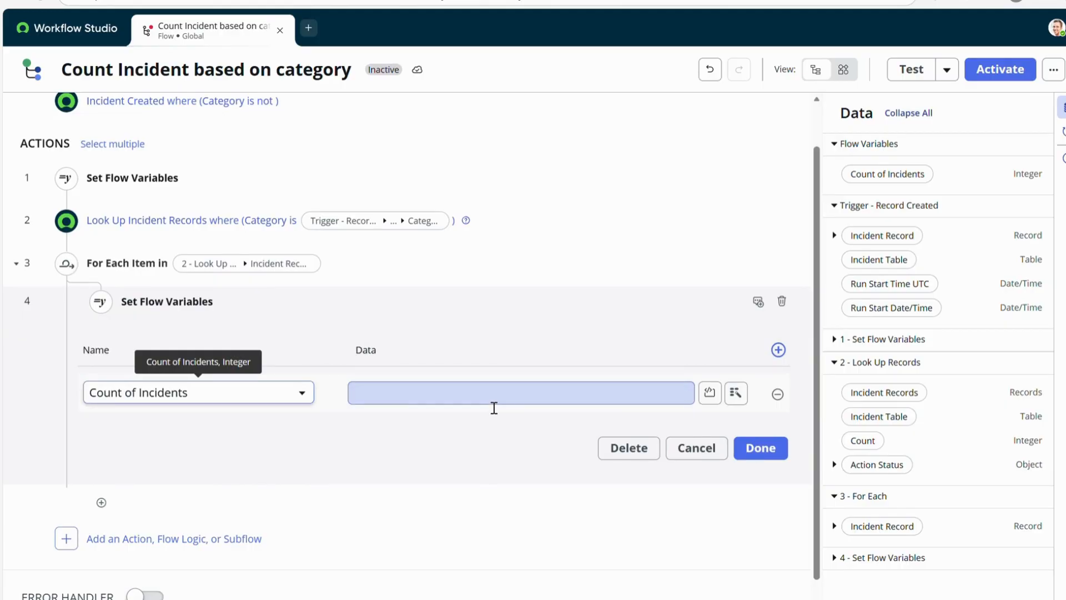
pyautogui.moveTo(888, 173); pyautogui.dragTo(476, 393)
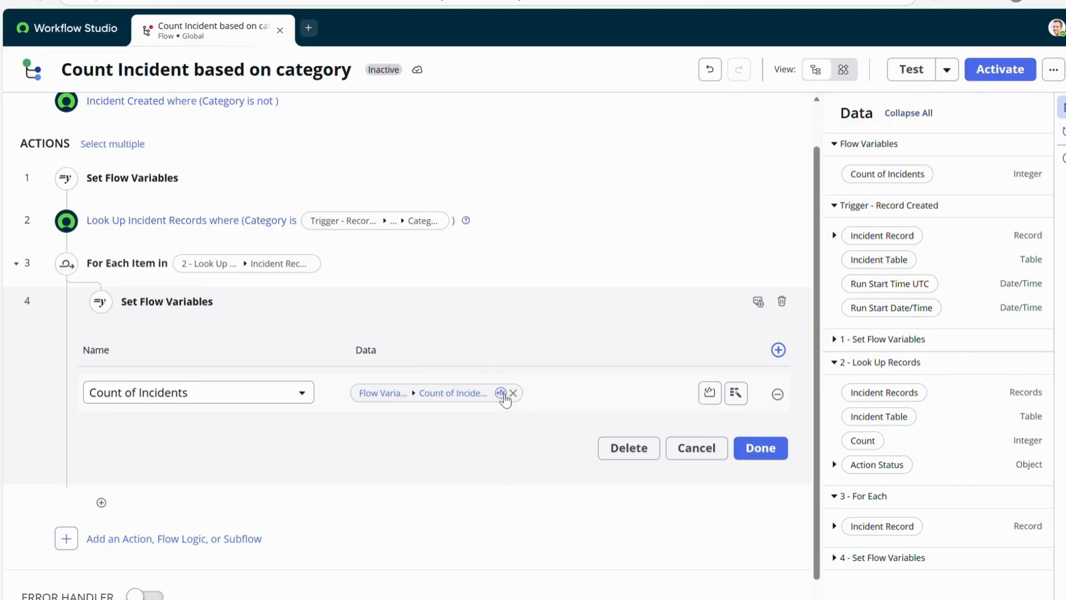
# Apply the Math Add transform with the number 1 to the Count of Incidents data pill and finish the Set Flow Variables step
pyautogui.click(502, 393)
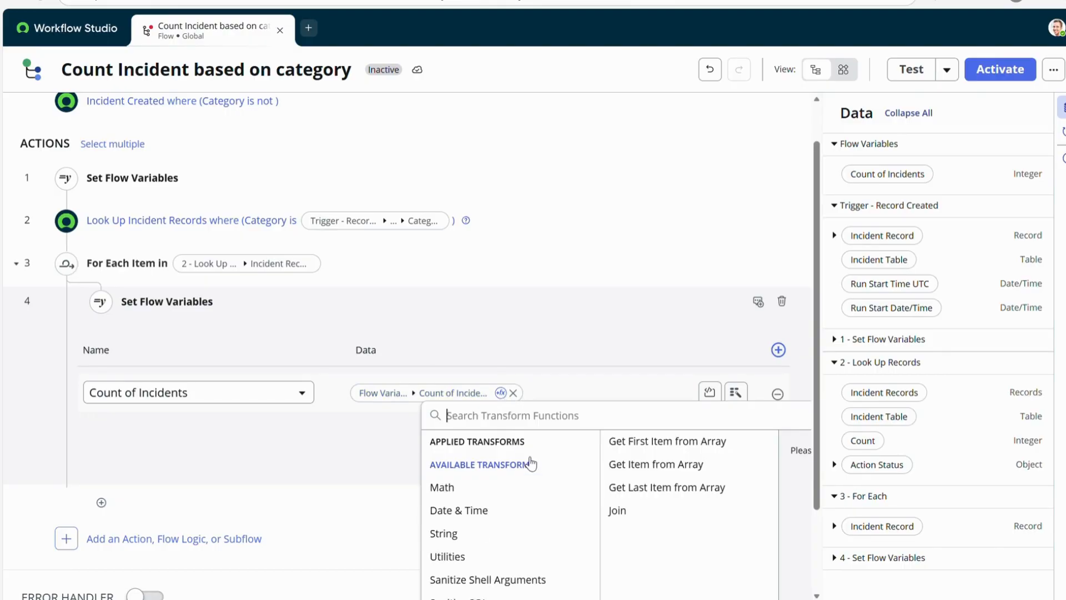
pyautogui.scroll(-1, 502, 526)
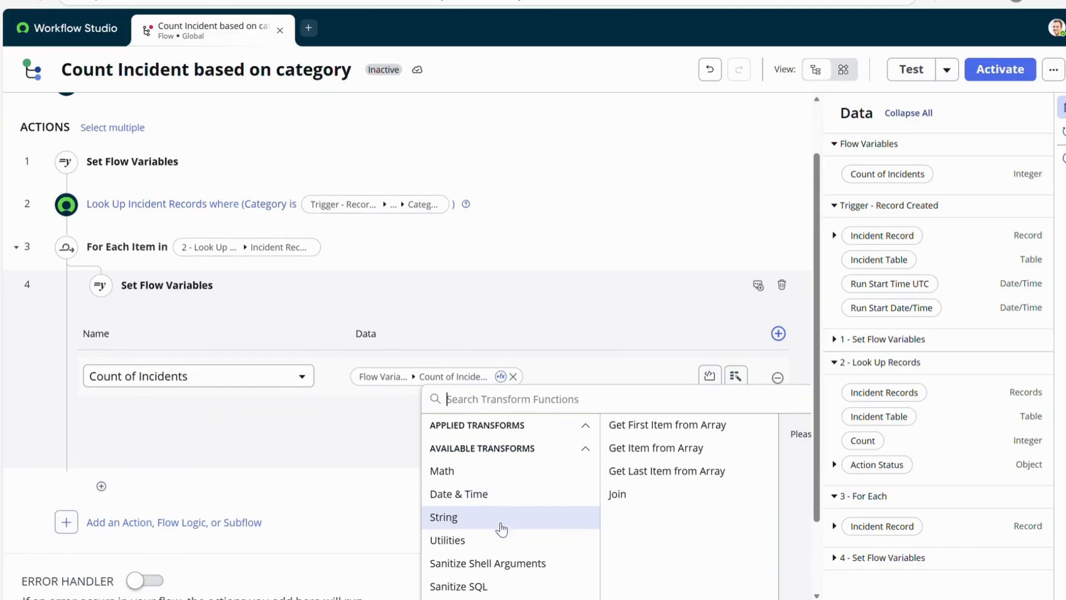
pyautogui.click(466, 476)
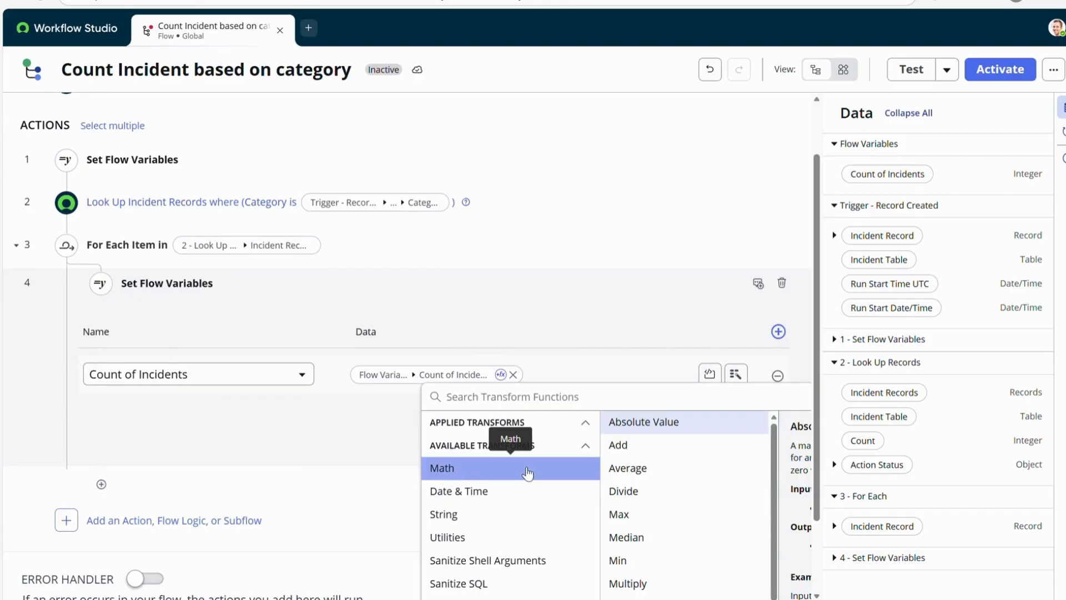
pyautogui.scroll(-1, 640, 476)
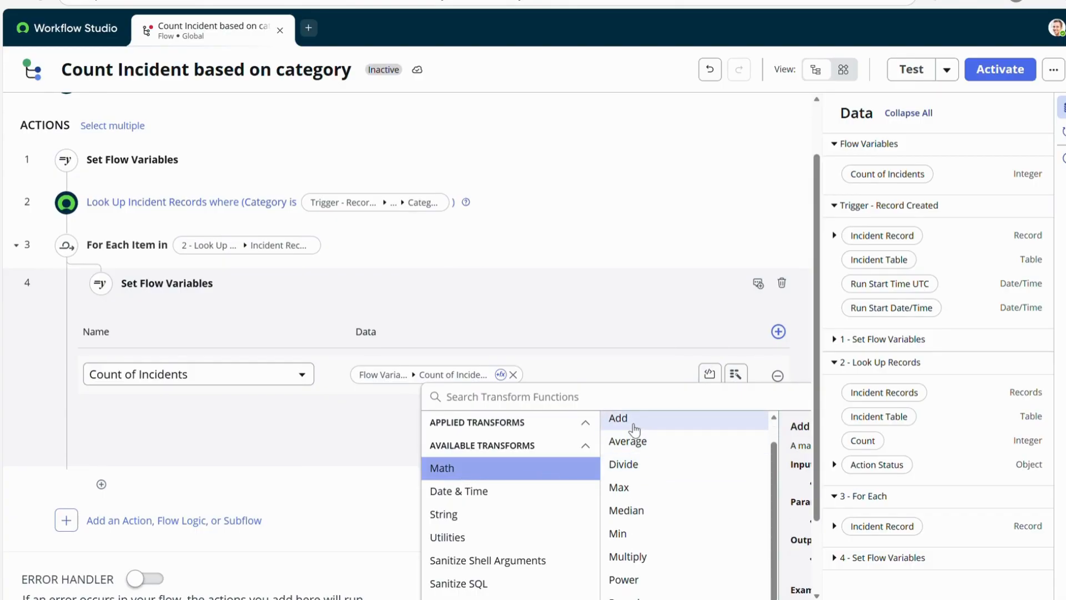
pyautogui.scroll(1, 638, 455)
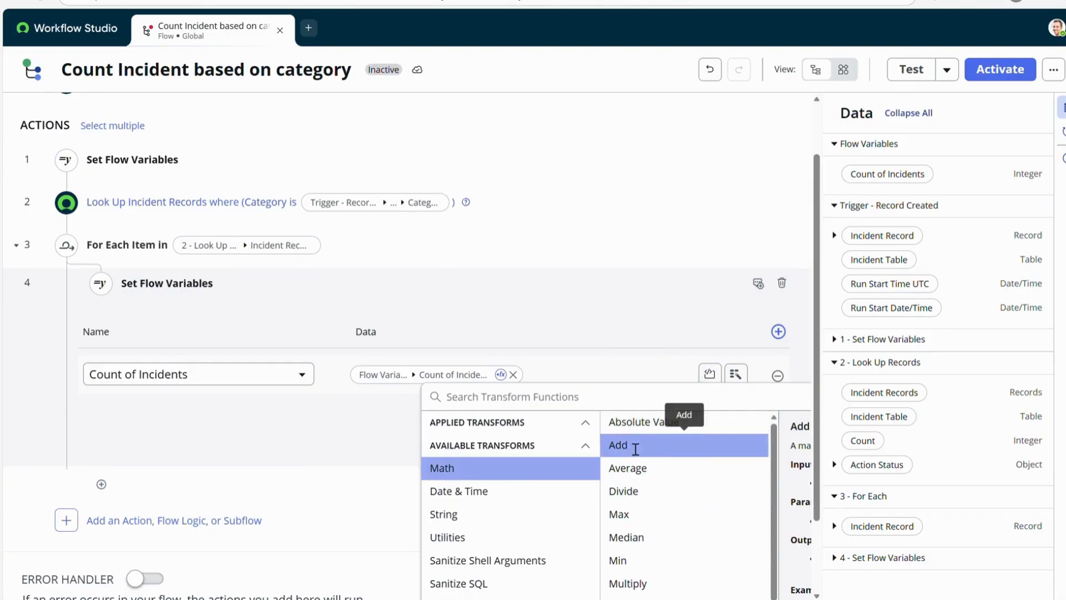
pyautogui.click(625, 445)
pyautogui.click(594, 522)
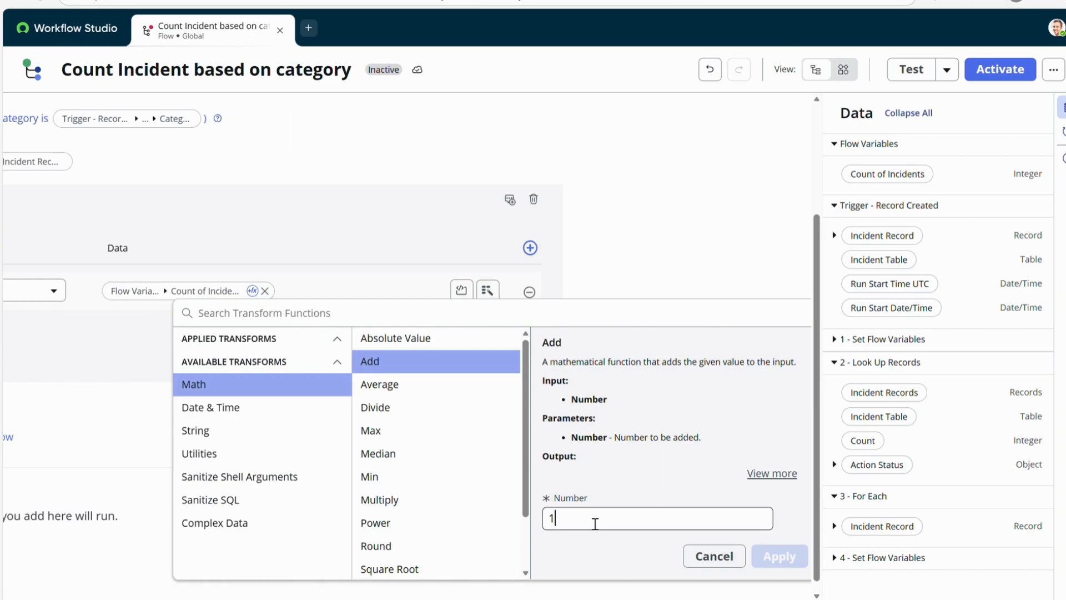
pyautogui.click(660, 476)
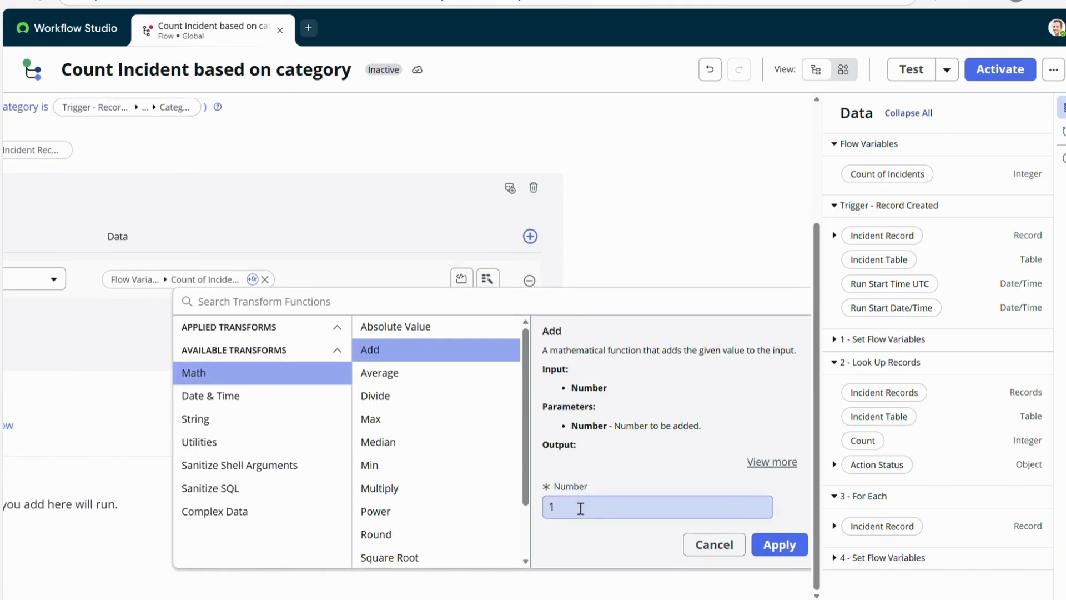
pyautogui.click(783, 546)
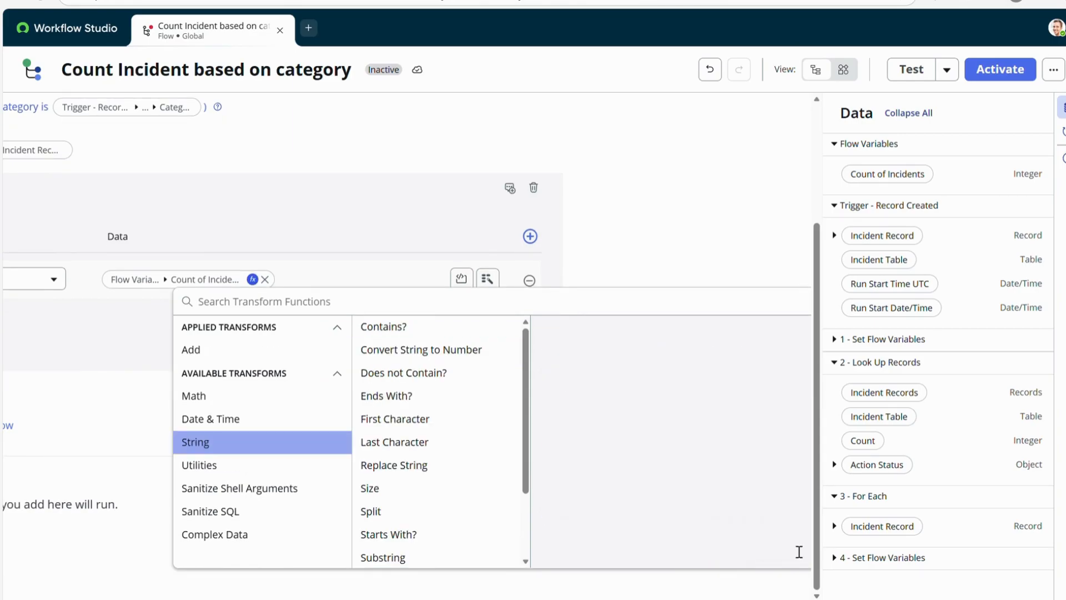
pyautogui.scroll(-3, 684, 279)
pyautogui.scroll(-4, 639, 402)
pyautogui.click(54, 326)
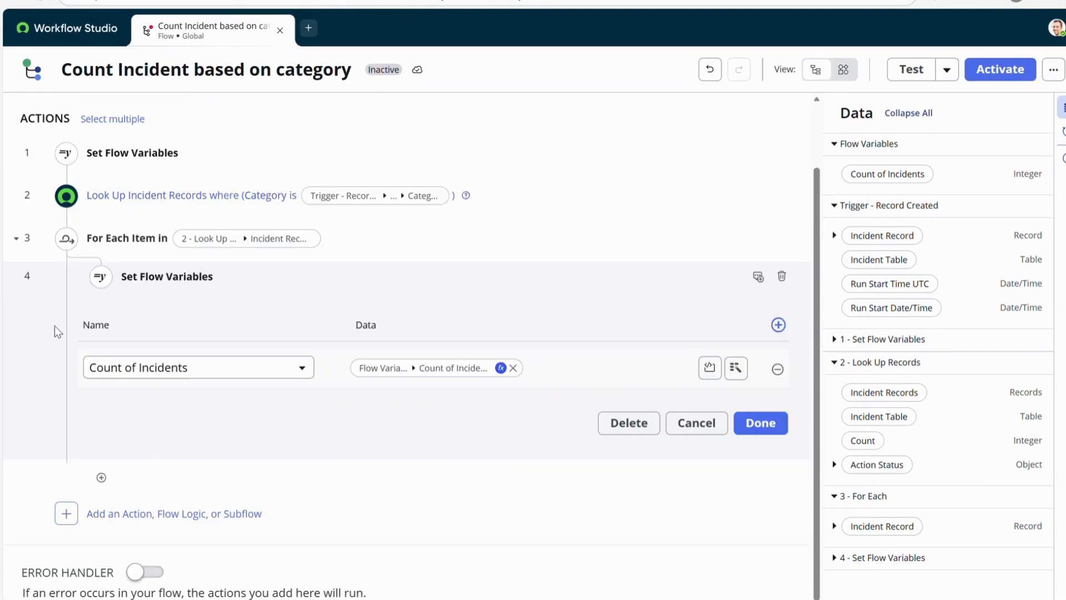
pyautogui.click(771, 427)
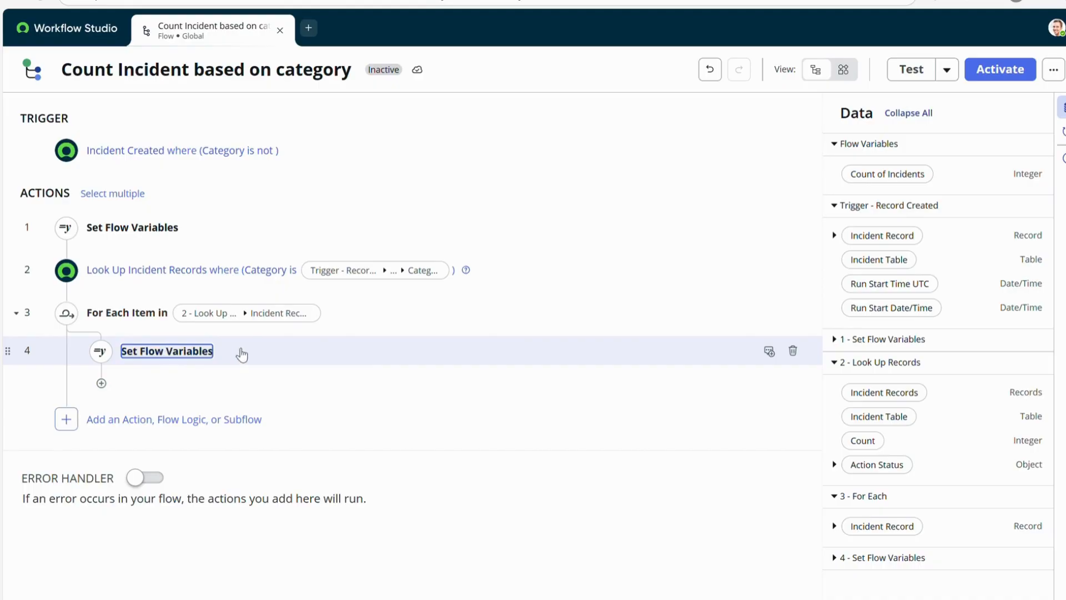
# Add a Log action to the flow after the For Each loop
pyautogui.click(67, 419)
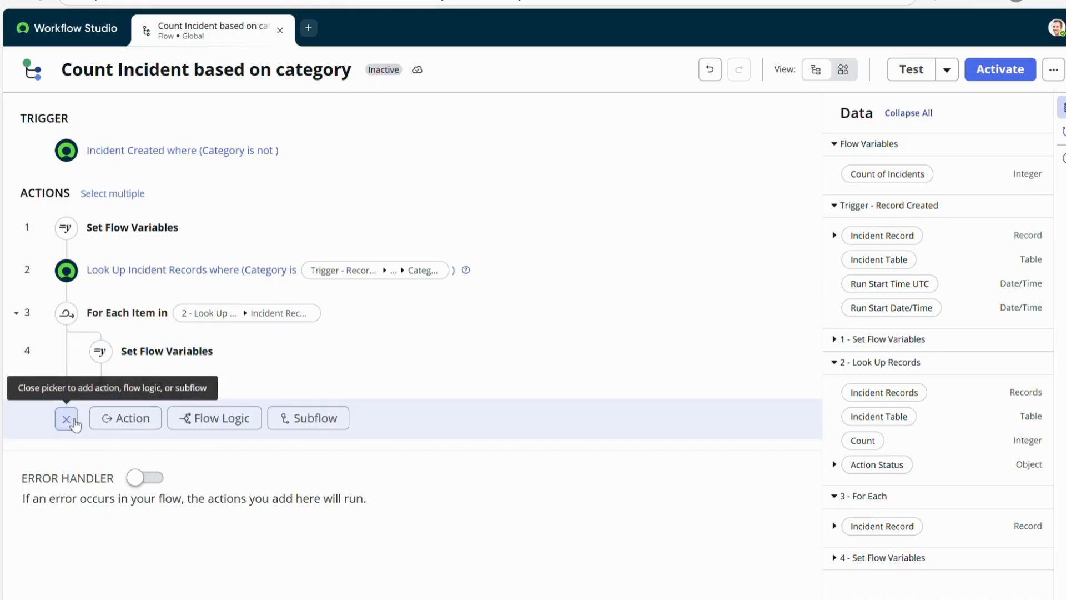
pyautogui.click(128, 418)
pyautogui.write('log')
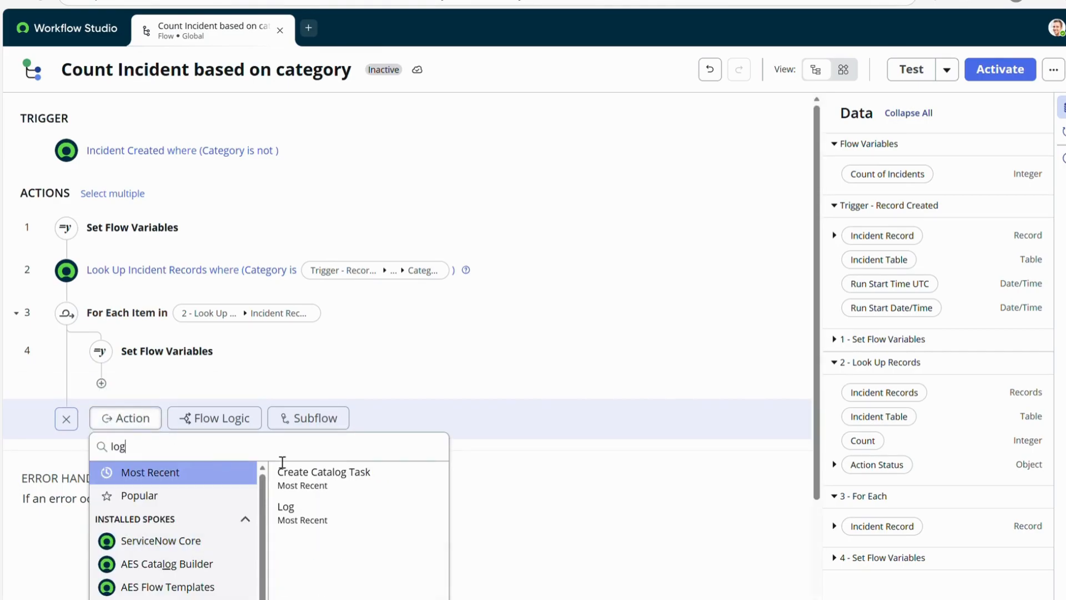
pyautogui.click(287, 509)
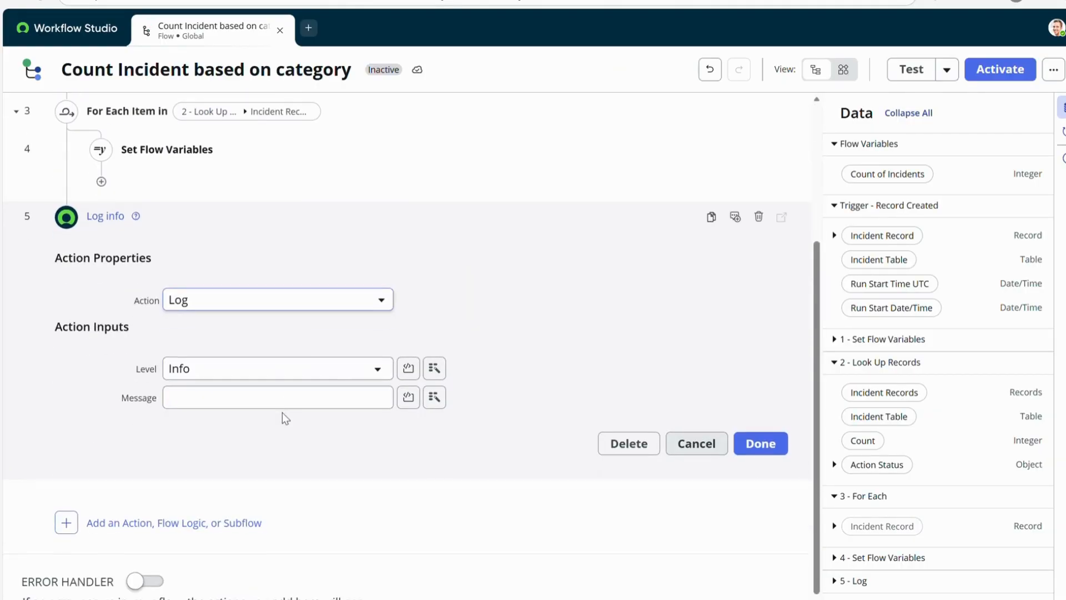
# Begin the Log action's message with the text "Total no of incidents with"
pyautogui.click(226, 410)
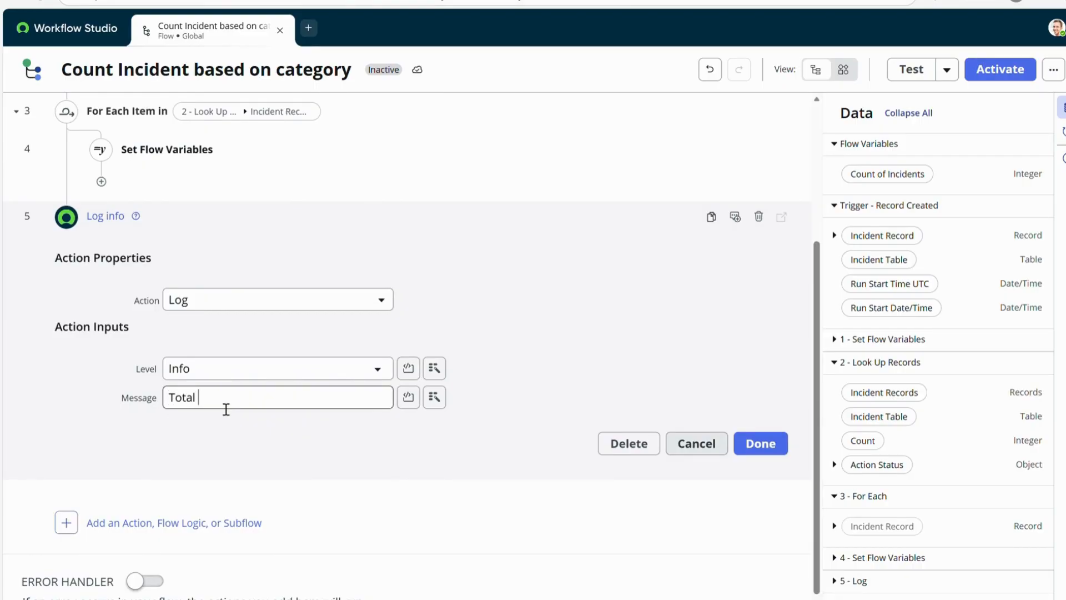
pyautogui.write('Total No of icn')
pyautogui.press('BackSpace')
pyautogui.press('BackSpace')
pyautogui.press('BackSpace')
pyautogui.press('BackSpace')
pyautogui.press('BackSpace')
pyautogui.press('BackSpace')
pyautogui.press('BackSpace')
pyautogui.press('BackSpace')
pyautogui.press('BackSpace')
pyautogui.press('BackSpace')
pyautogui.write('ncidents with')
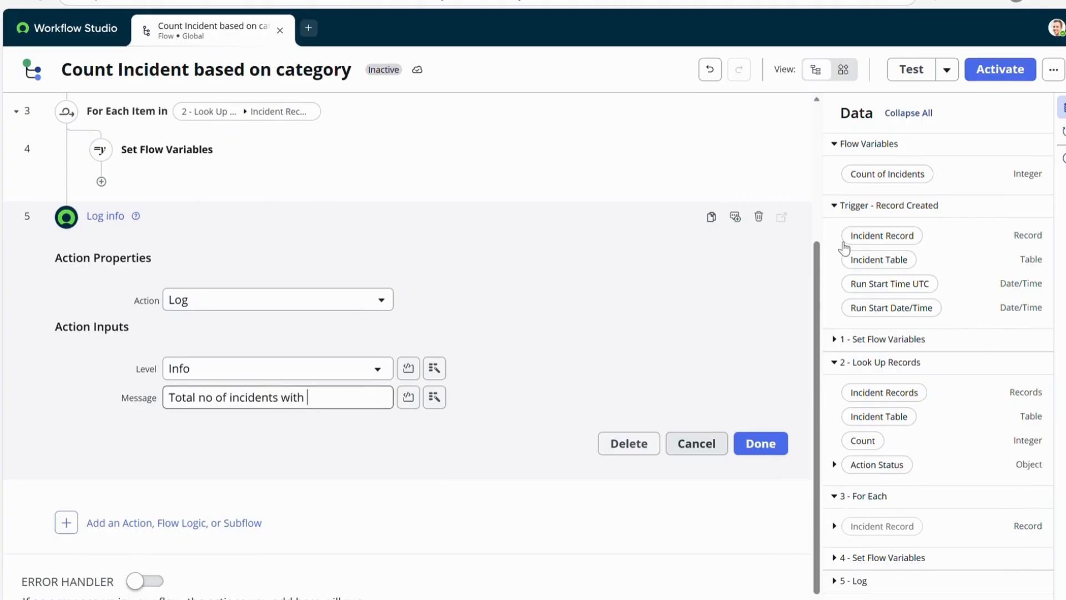
# Append the Category of the trigger's Incident Record to the log message, followed by a colon
pyautogui.click(845, 239)
pyautogui.scroll(-5, 889, 312)
pyautogui.scroll(-3, 900, 355)
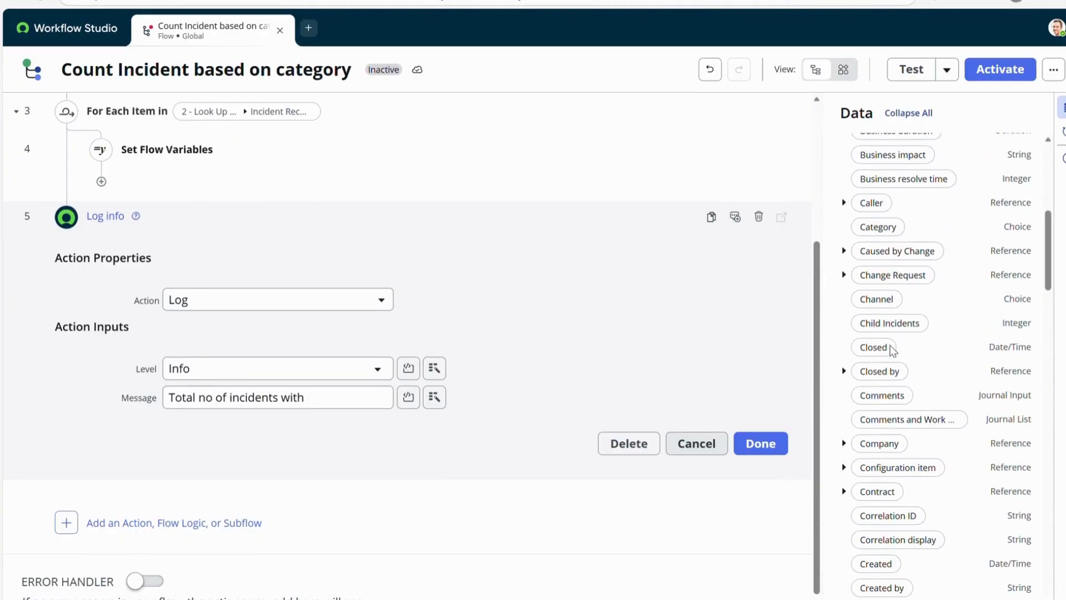
pyautogui.scroll(2, 888, 339)
pyautogui.moveTo(879, 275); pyautogui.dragTo(342, 400)
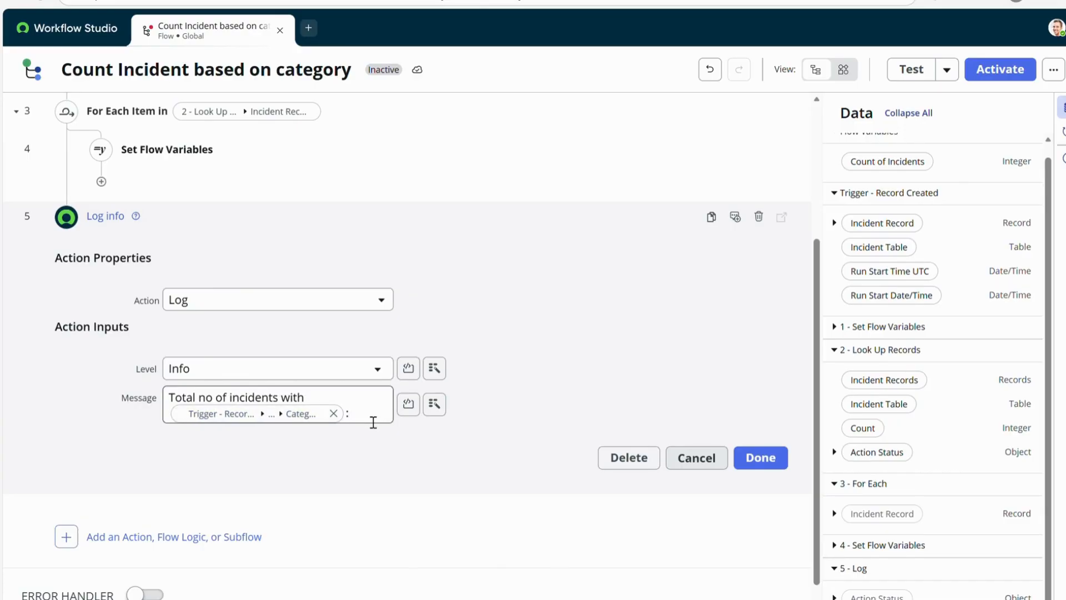
# Add the Count of Incidents flow variable at the end of the log message and finish the Log action
pyautogui.scroll(1, 922, 334)
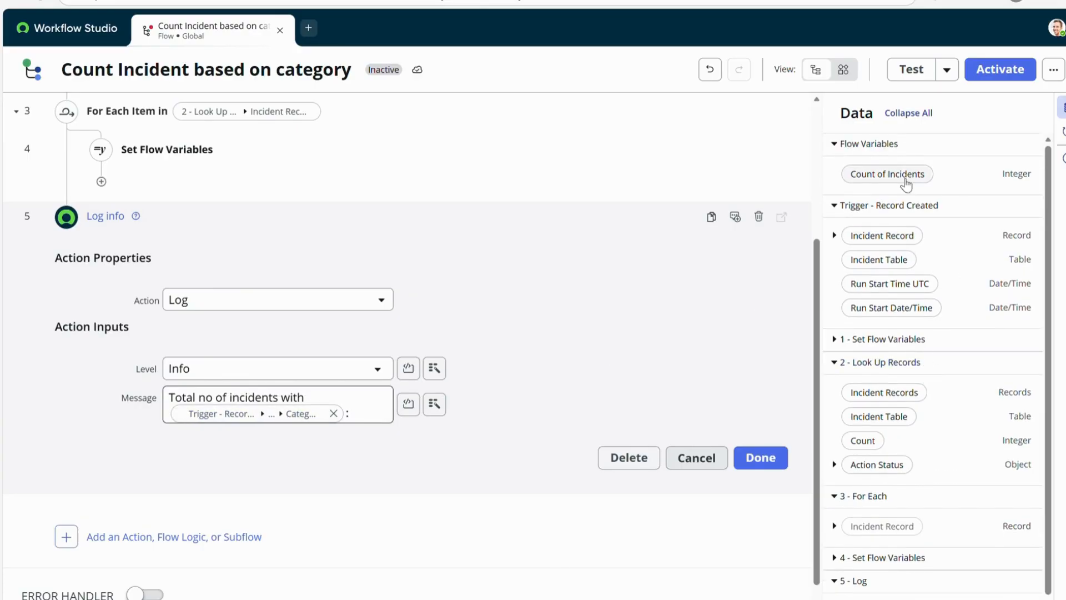
pyautogui.moveTo(880, 176); pyautogui.dragTo(390, 423)
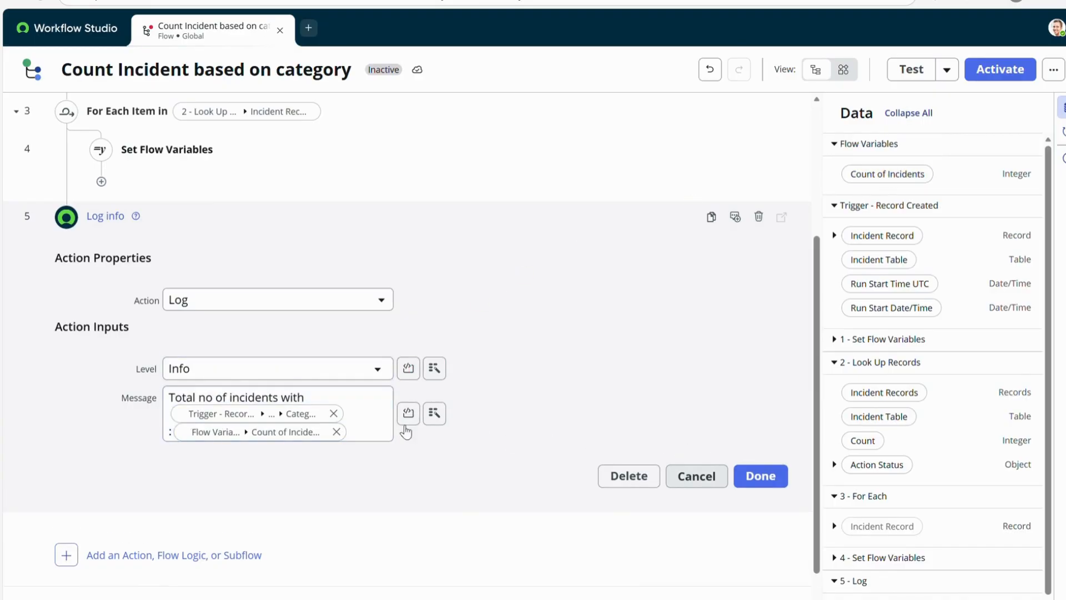
pyautogui.click(761, 476)
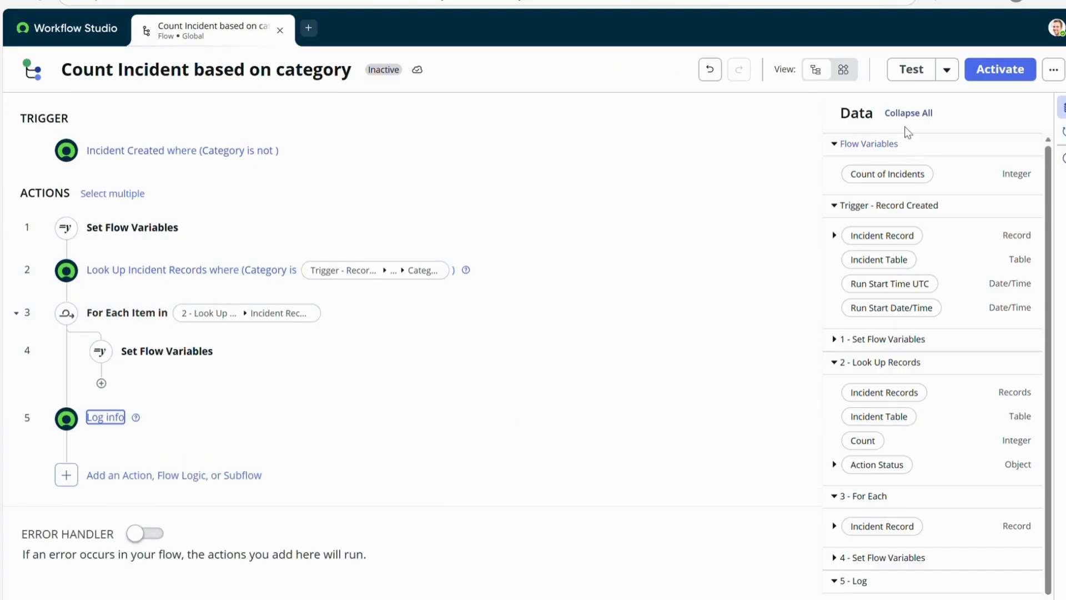
# Run a test of the flow with INC0010012 as the Incident Record
pyautogui.click(911, 70)
pyautogui.click(517, 203)
pyautogui.click(498, 261)
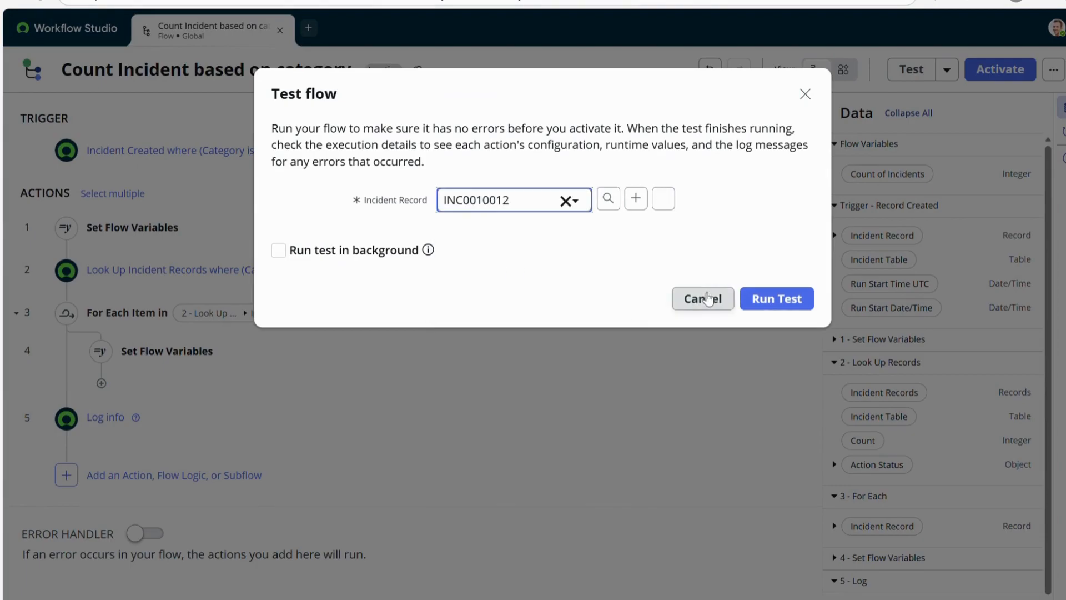
pyautogui.click(777, 299)
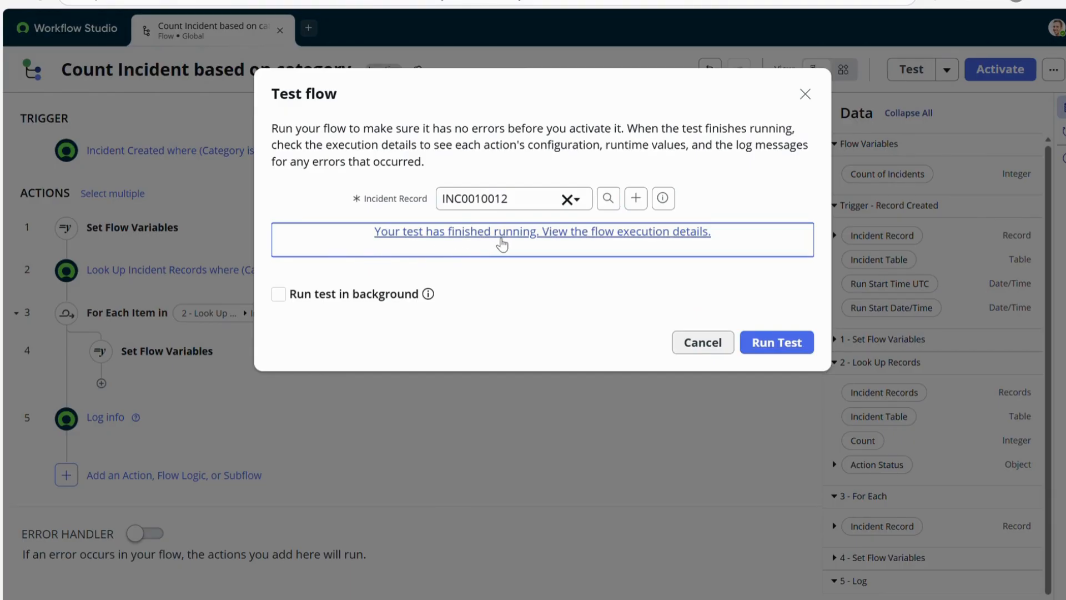
# Open the flow execution details and examine the runtime value of the Log info action's message
pyautogui.click(483, 233)
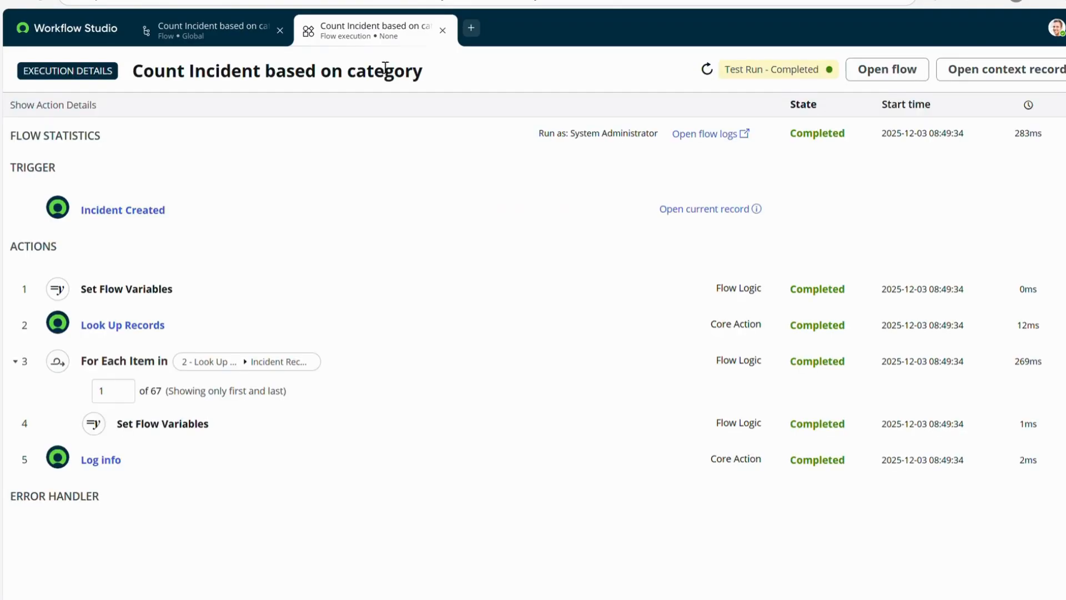
pyautogui.moveTo(865, 137); pyautogui.dragTo(774, 151)
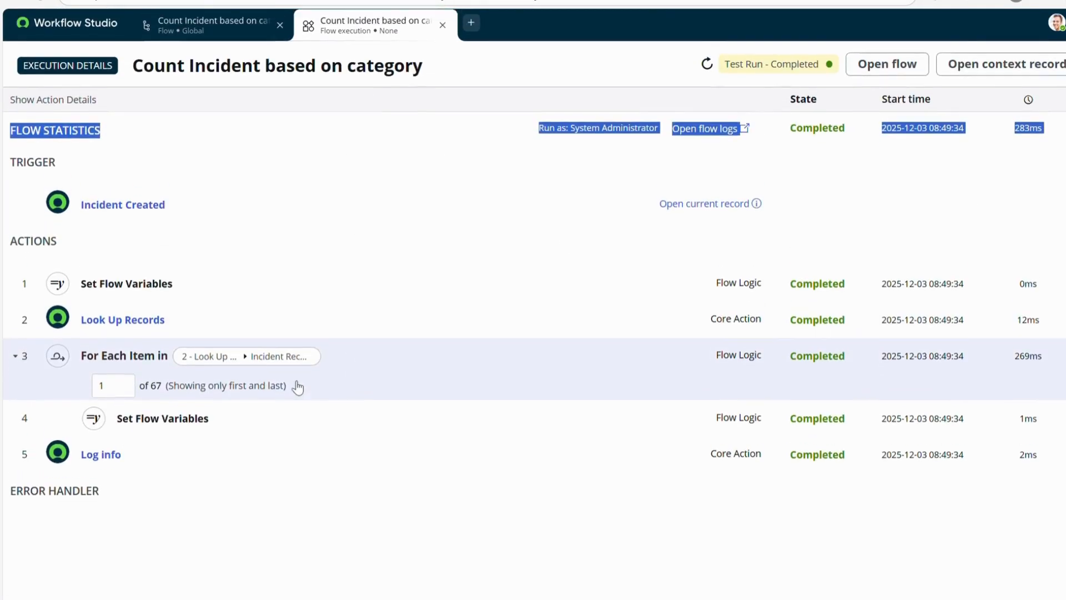
pyautogui.click(133, 456)
pyautogui.scroll(-3, 133, 456)
pyautogui.scroll(-1, 131, 452)
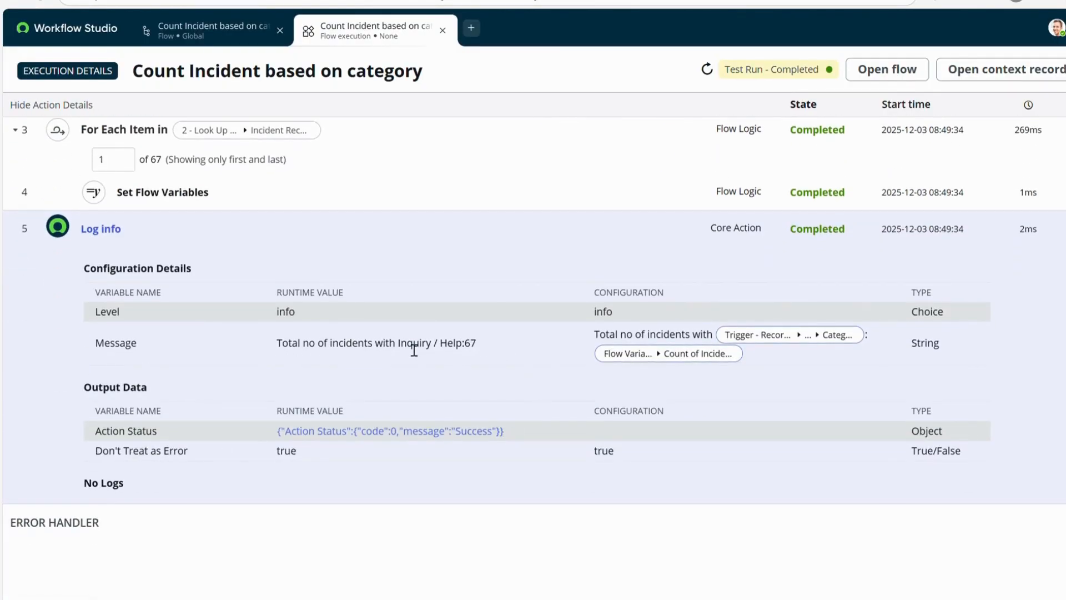
pyautogui.moveTo(477, 345); pyautogui.dragTo(462, 345)
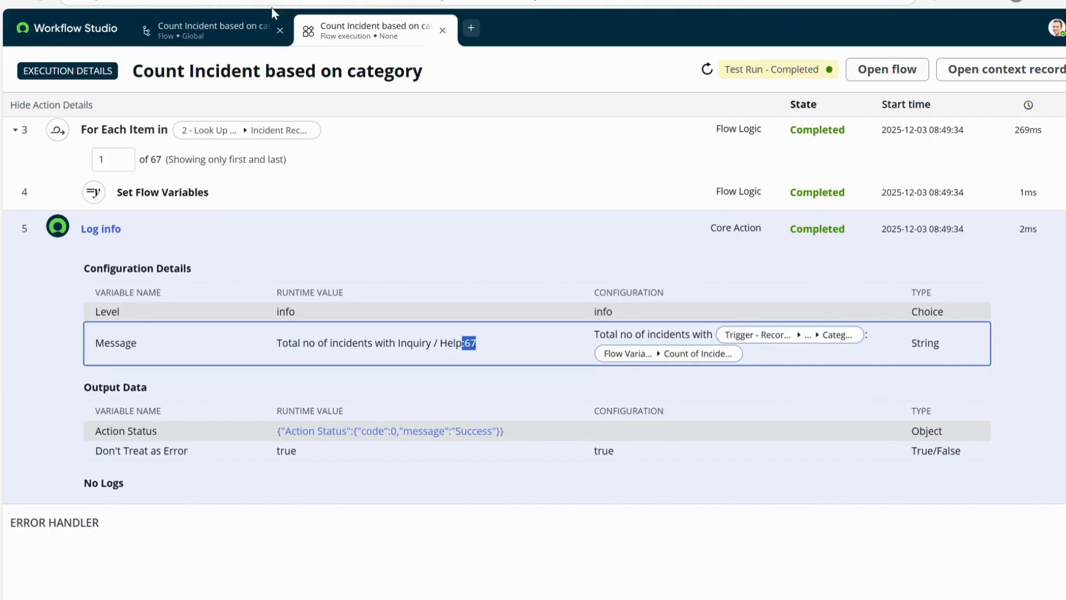
# Return to the flow, close the test dialog and activate the Count Incident based on category flow
pyautogui.click(235, 33)
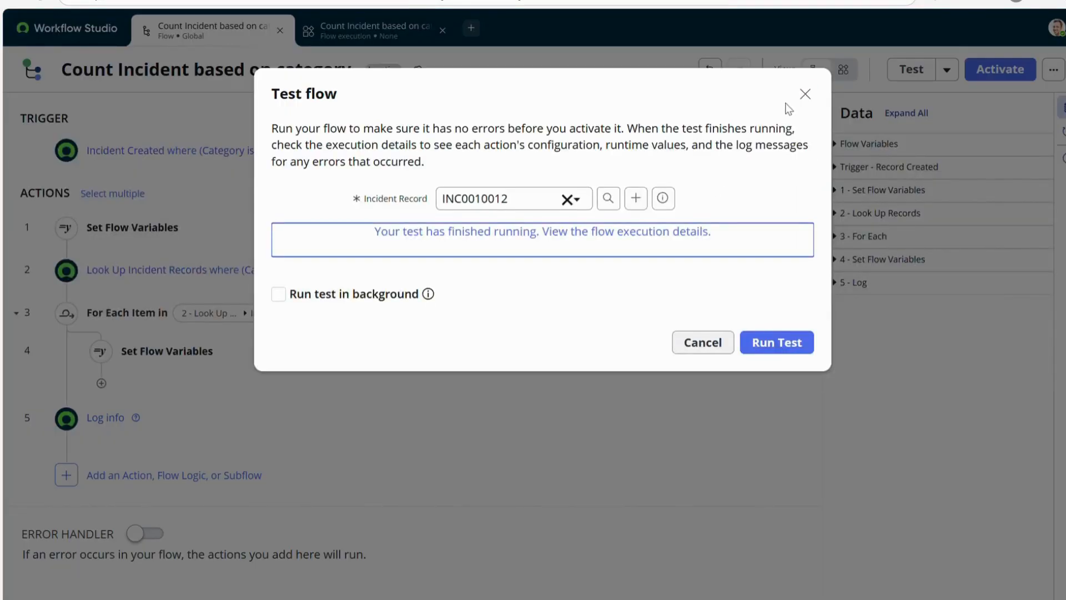
pyautogui.click(806, 94)
pyautogui.click(1010, 74)
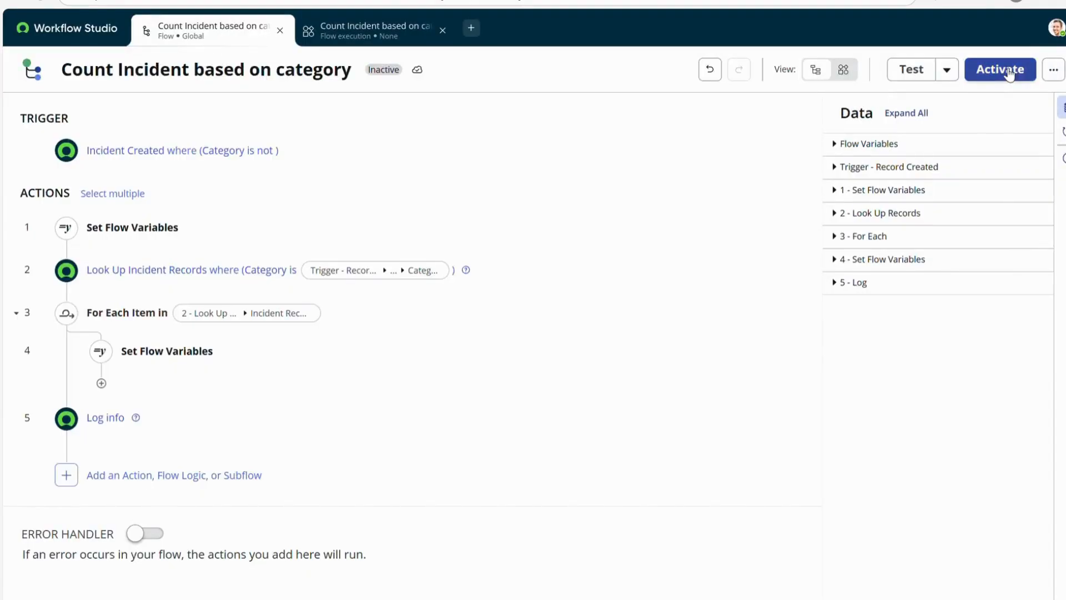
pyautogui.click(694, 225)
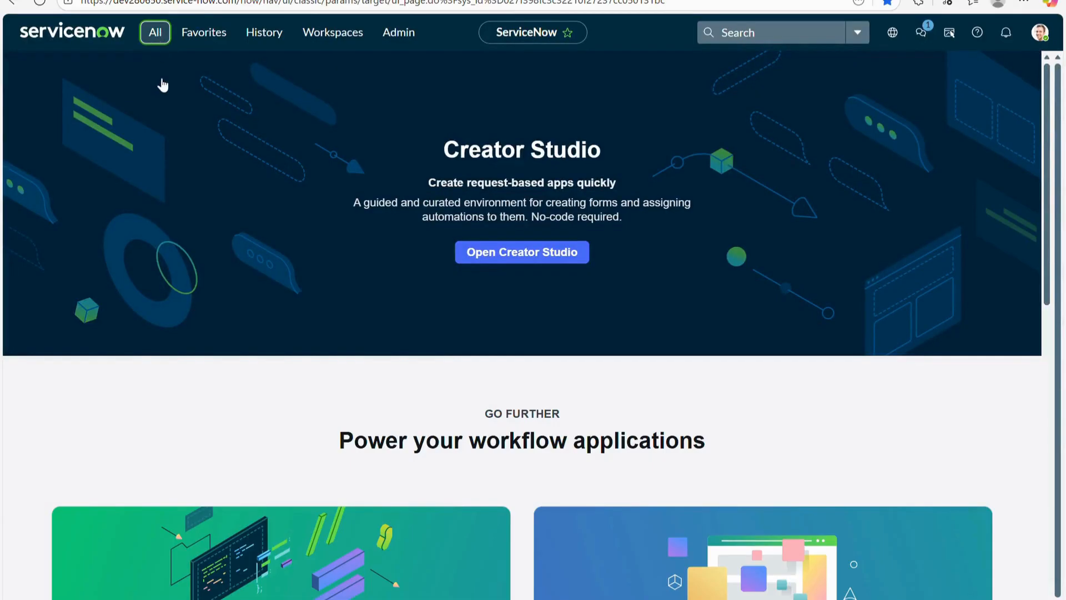
# Open a new incident form from the ServiceNow navigator with incident.DO
pyautogui.click(155, 32)
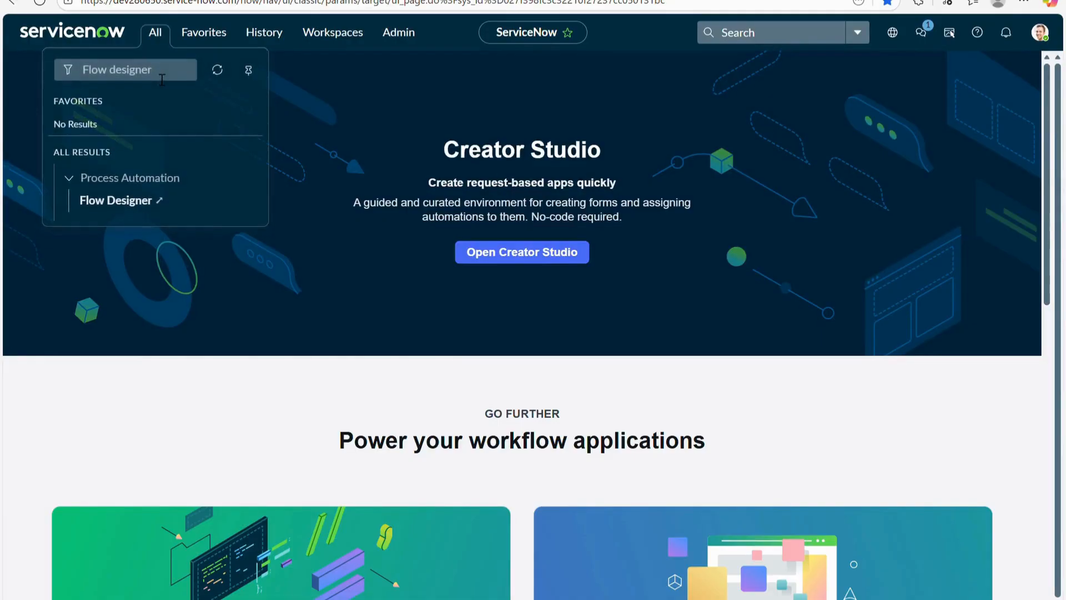
pyautogui.click(91, 77)
pyautogui.press('BackSpace')
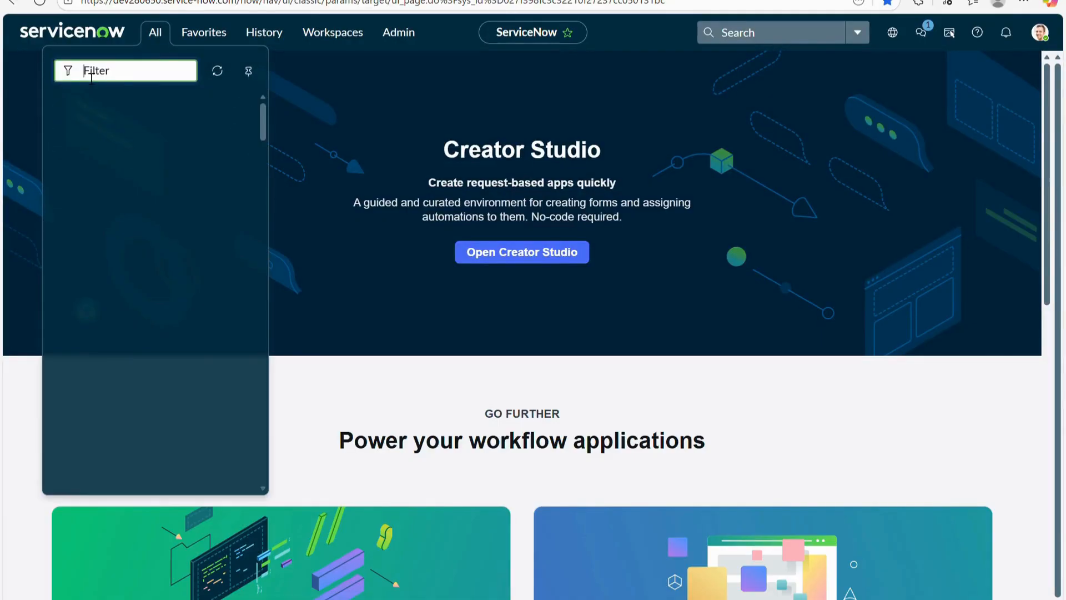
pyautogui.write('incident')
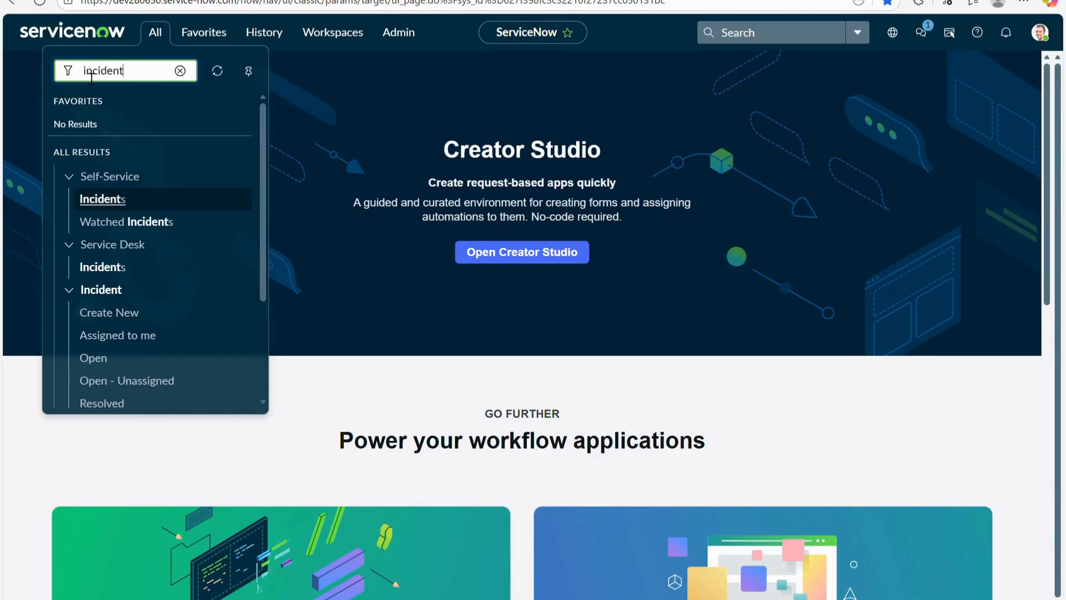
pyautogui.write('.DO')
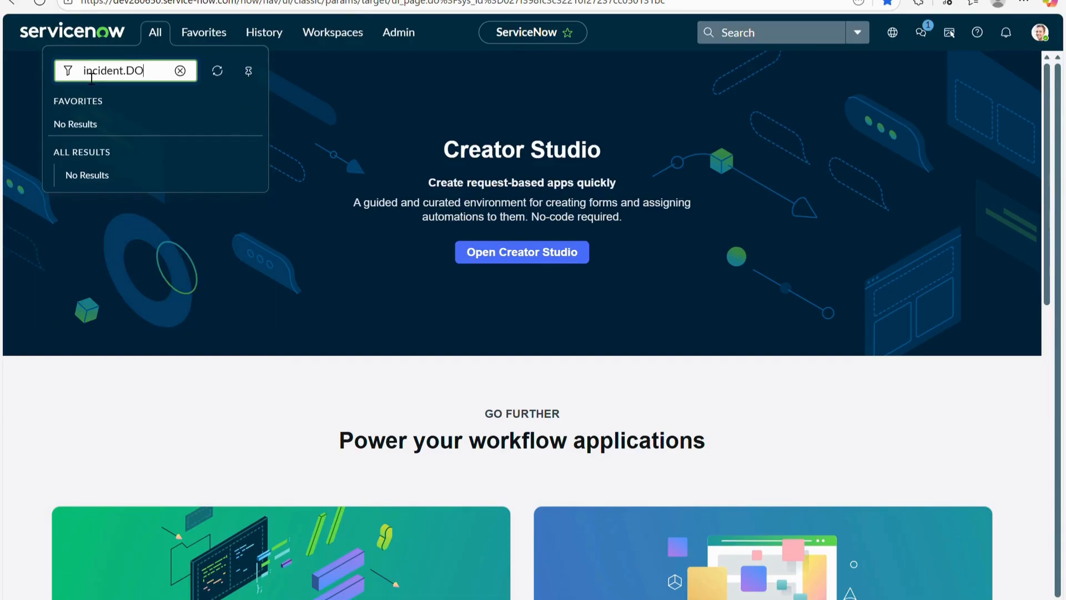
pyautogui.press('Return')
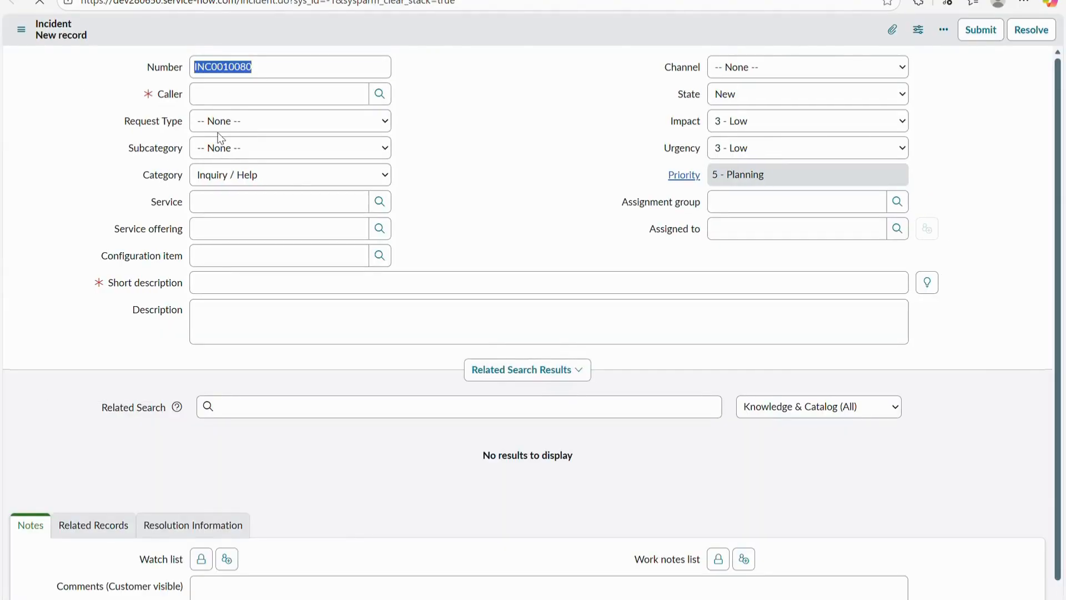
# Fill in the caller's name on the new incident and set its Category to Software
pyautogui.click(226, 96)
pyautogui.write('Abel Tuter')
pyautogui.click(232, 129)
pyautogui.click(238, 175)
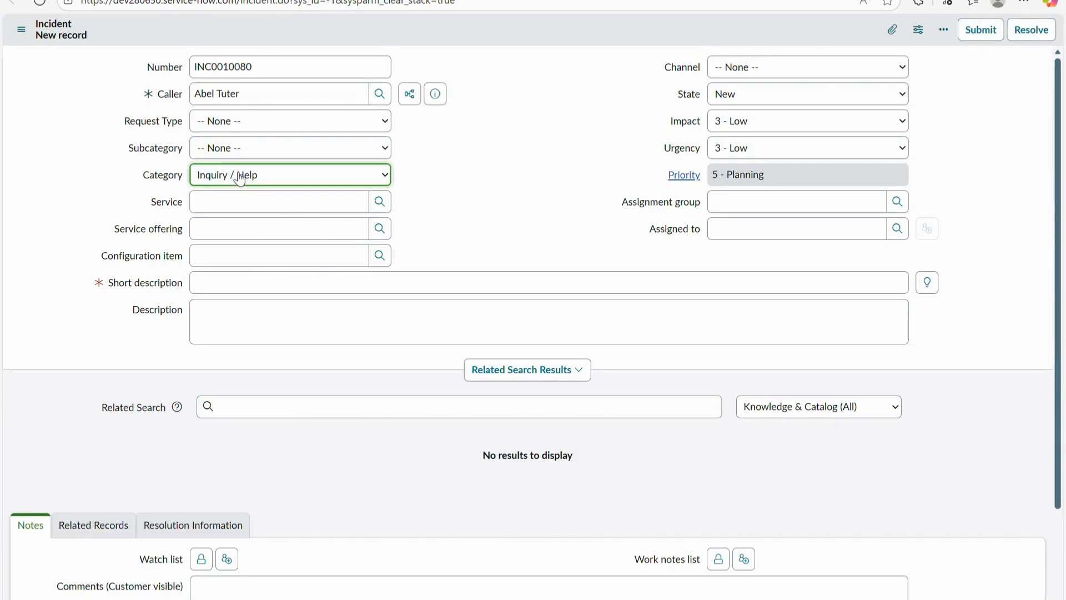
pyautogui.click(235, 238)
# Enter "Demo for flow variable (Part-5)" as the incident's short description and save the record
pyautogui.click(279, 289)
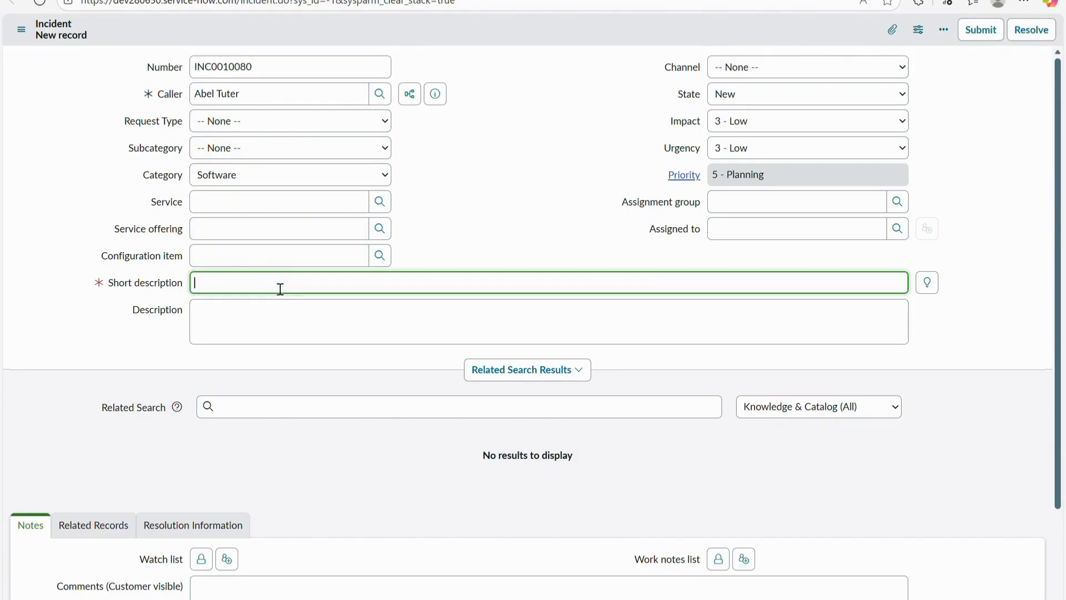
pyautogui.write('Demo')
pyautogui.rightClick(502, 21)
pyautogui.click(508, 28)
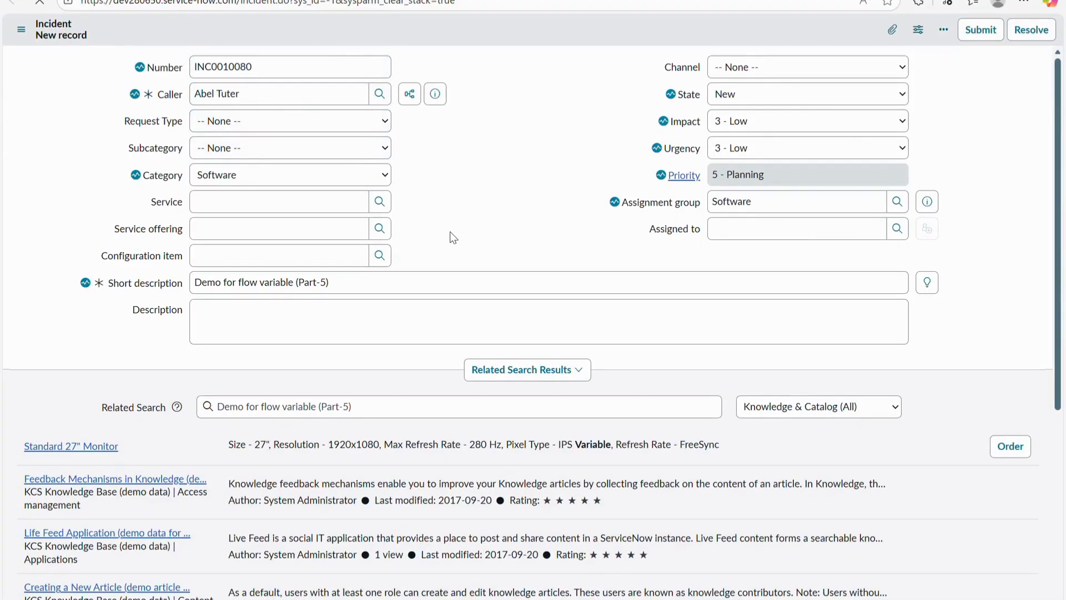
pyautogui.scroll(-1, 452, 236)
pyautogui.rightClick(415, 32)
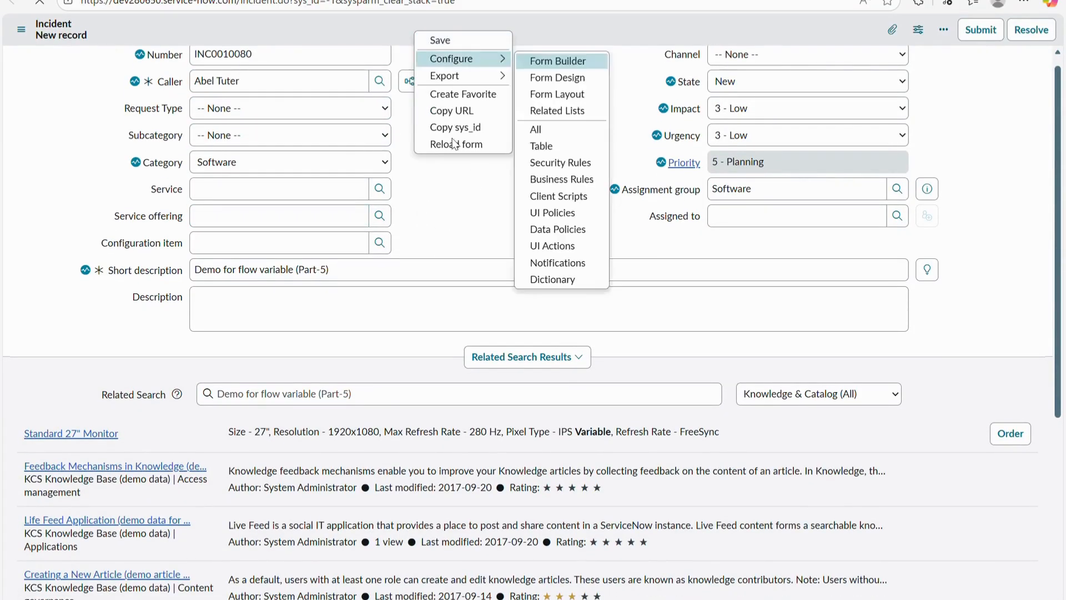
pyautogui.click(438, 38)
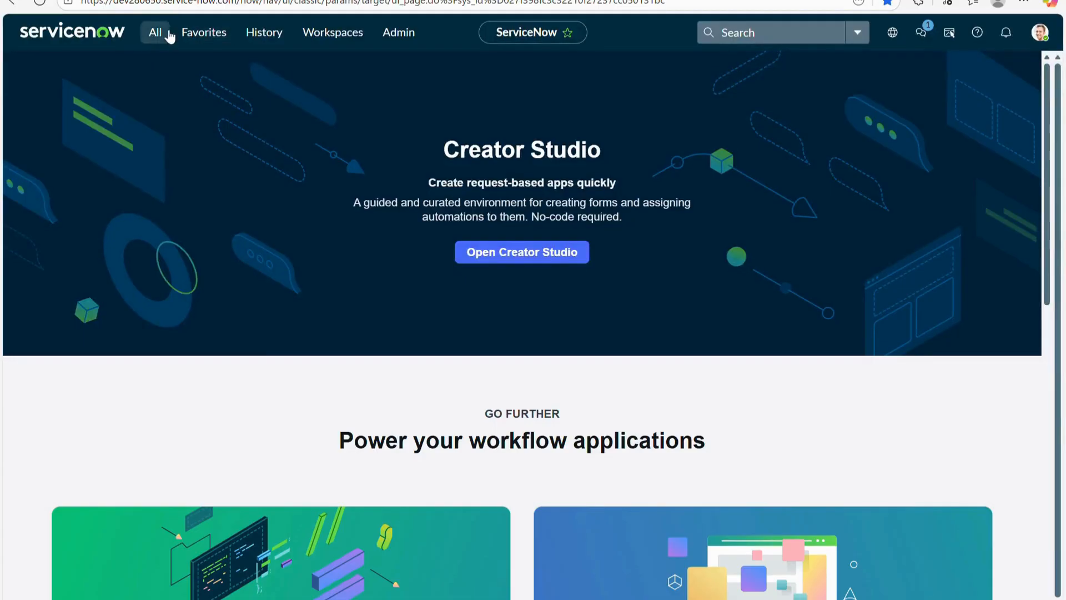
# Find the system logs by filtering for "logs", open today's log list and examine the Flow Designer messages counting Software incidents
pyautogui.click(155, 32)
pyautogui.write('logs')
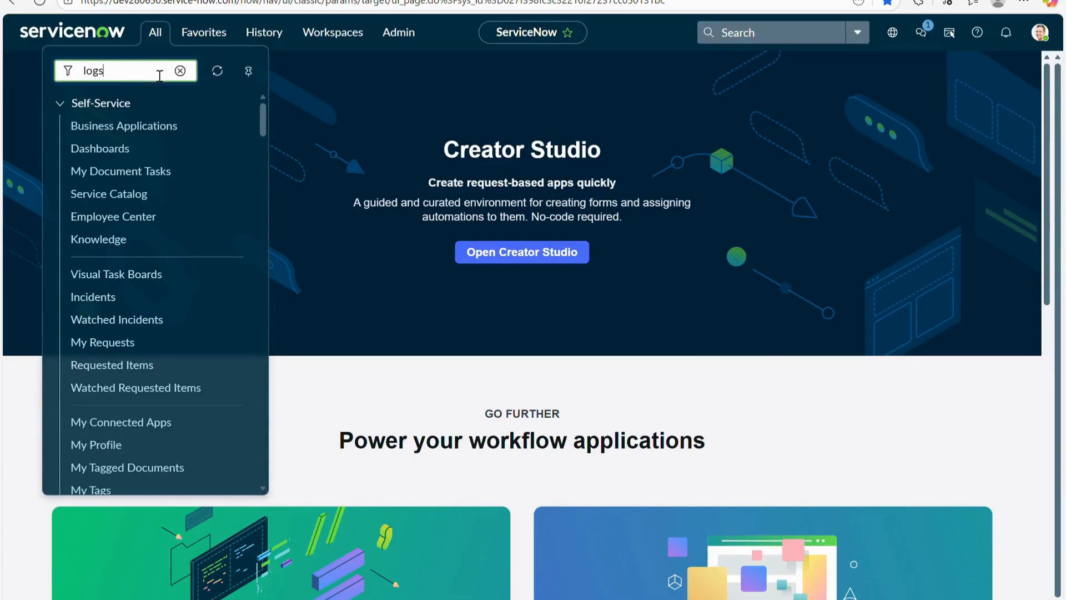
pyautogui.scroll(-10, 128, 209)
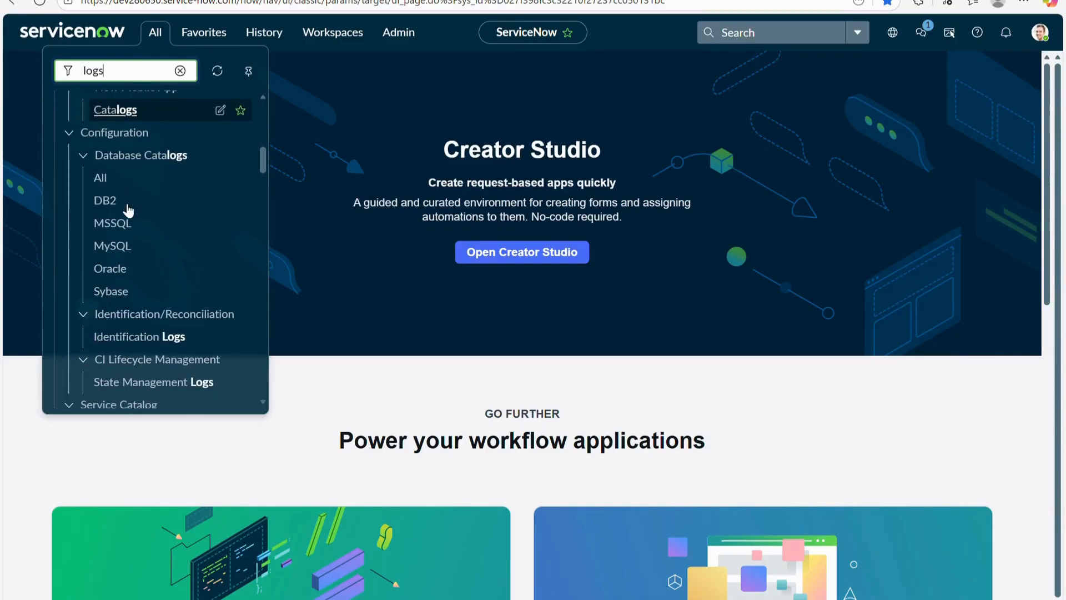
pyautogui.scroll(-15, 128, 208)
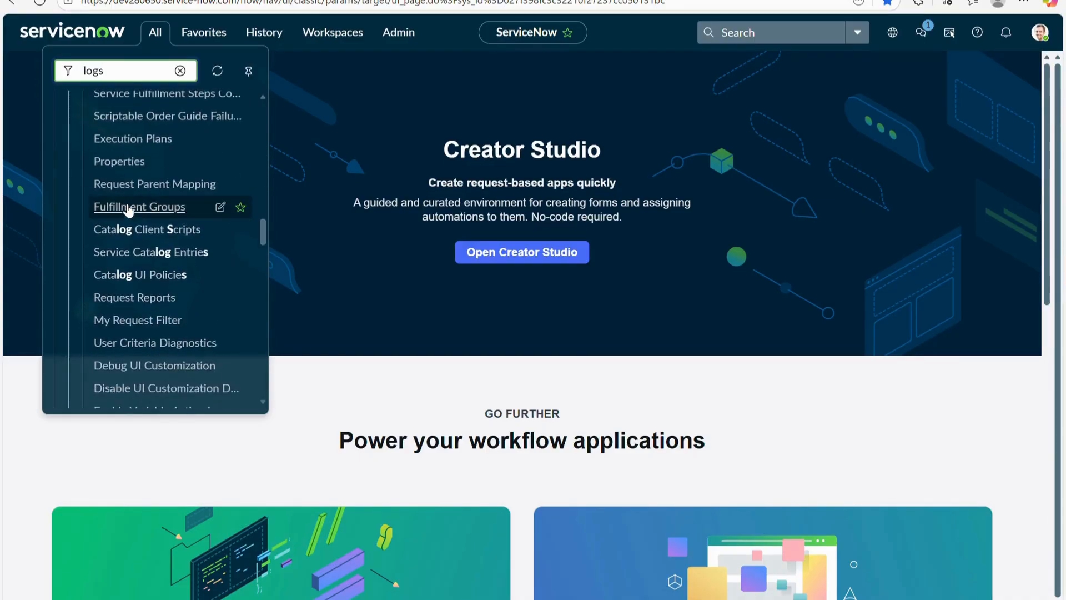
pyautogui.scroll(-12, 128, 209)
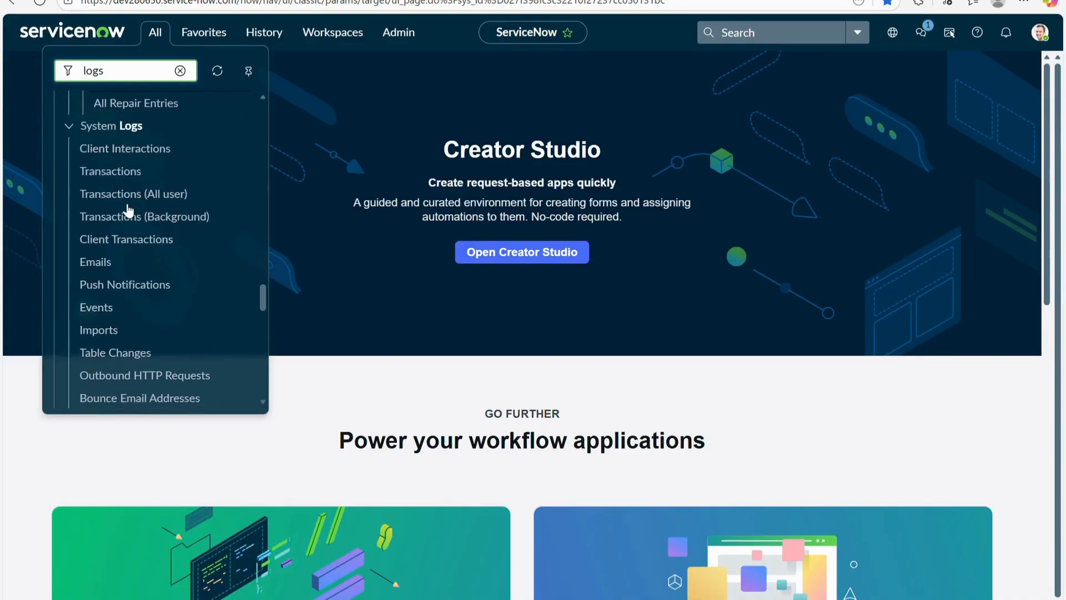
pyautogui.click(100, 254)
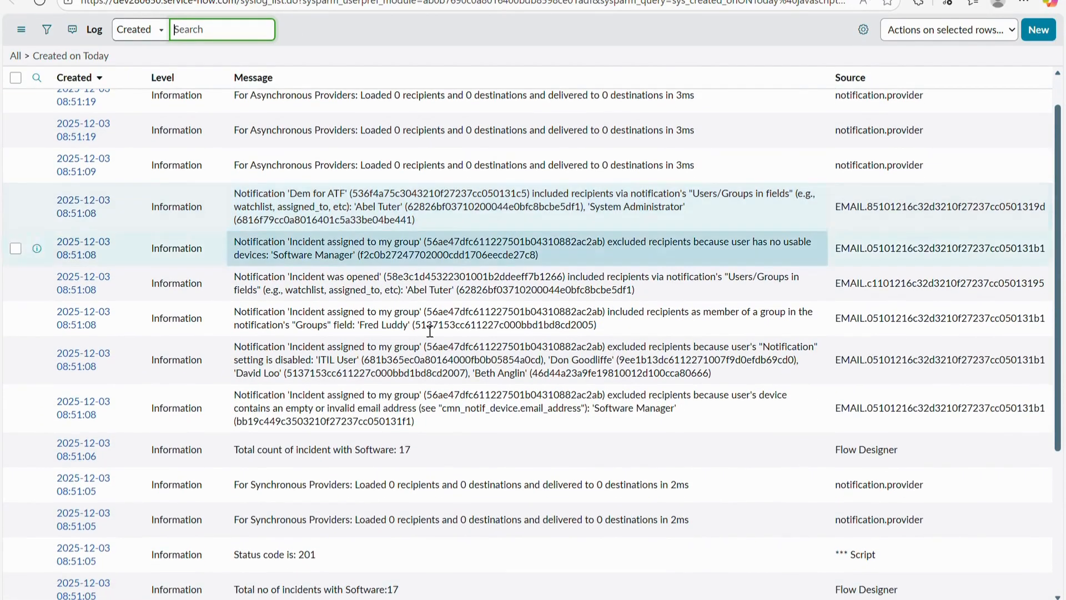
pyautogui.click(419, 448)
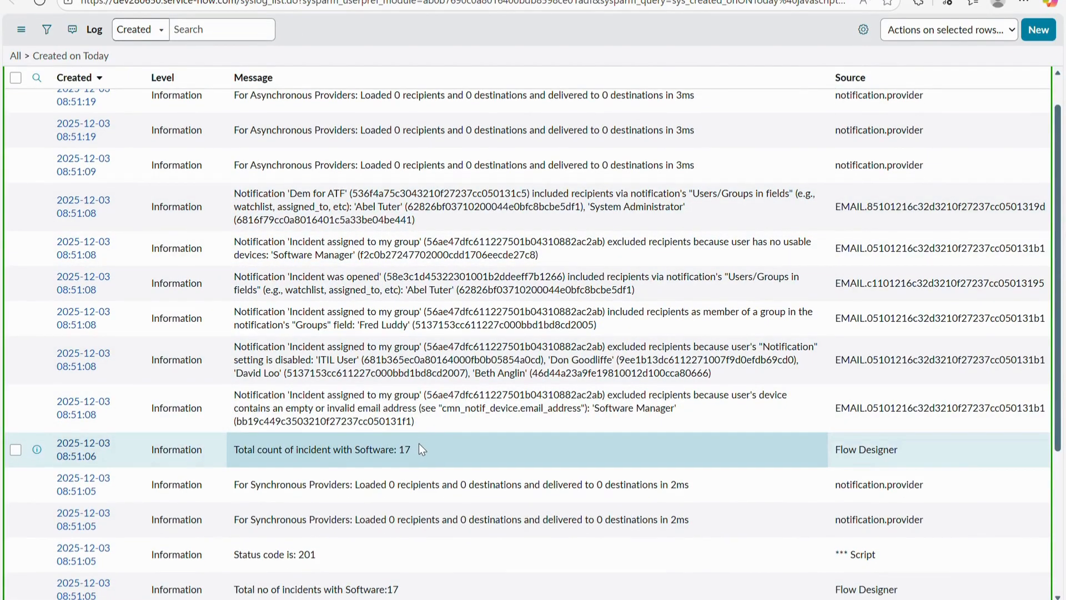
# Copy the Flow Designer message on Software incidents and filter the log's Message column with "*Total count of incident with"
pyautogui.moveTo(391, 443); pyautogui.dragTo(359, 446)
pyautogui.click(247, 461)
pyautogui.moveTo(247, 461); pyautogui.dragTo(393, 446)
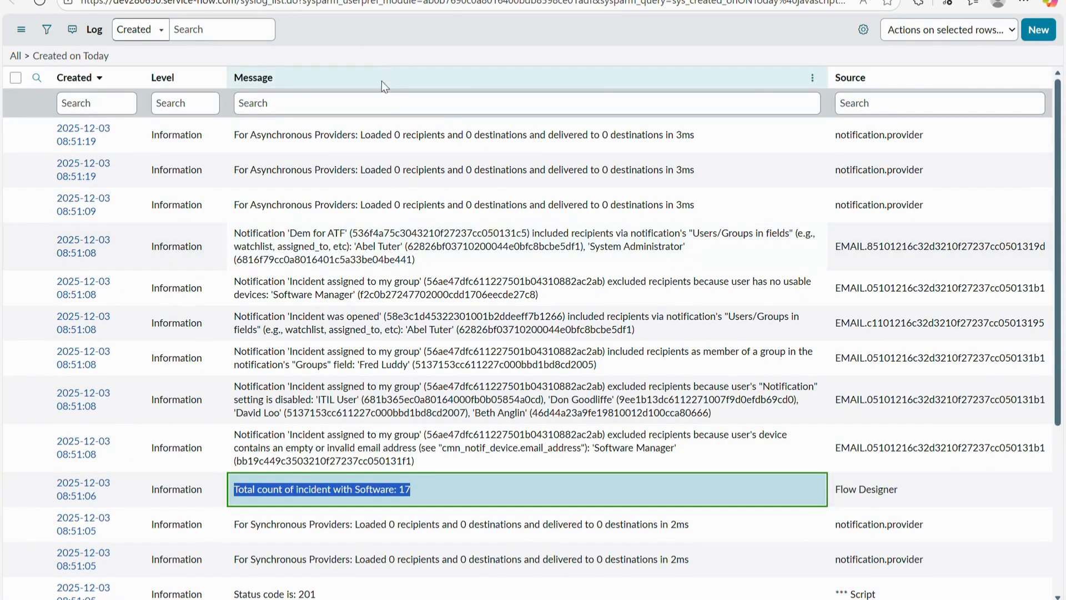
pyautogui.click(389, 102)
pyautogui.write('*')
pyautogui.write('Total count of incident with Software: 17')
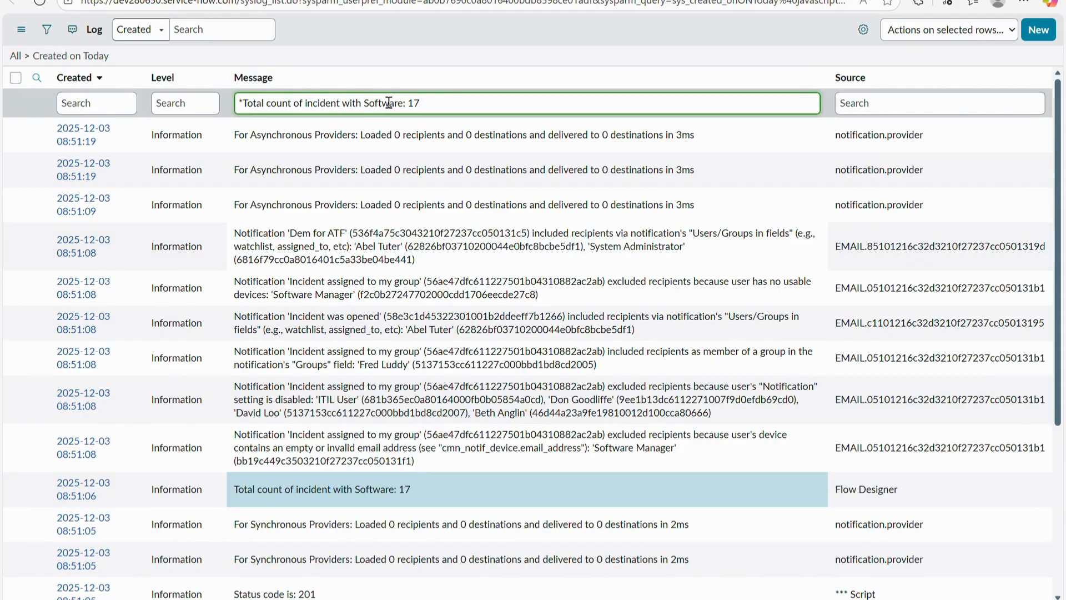
pyautogui.moveTo(362, 107); pyautogui.dragTo(514, 114)
pyautogui.press('BackSpace')
pyautogui.press('Return')
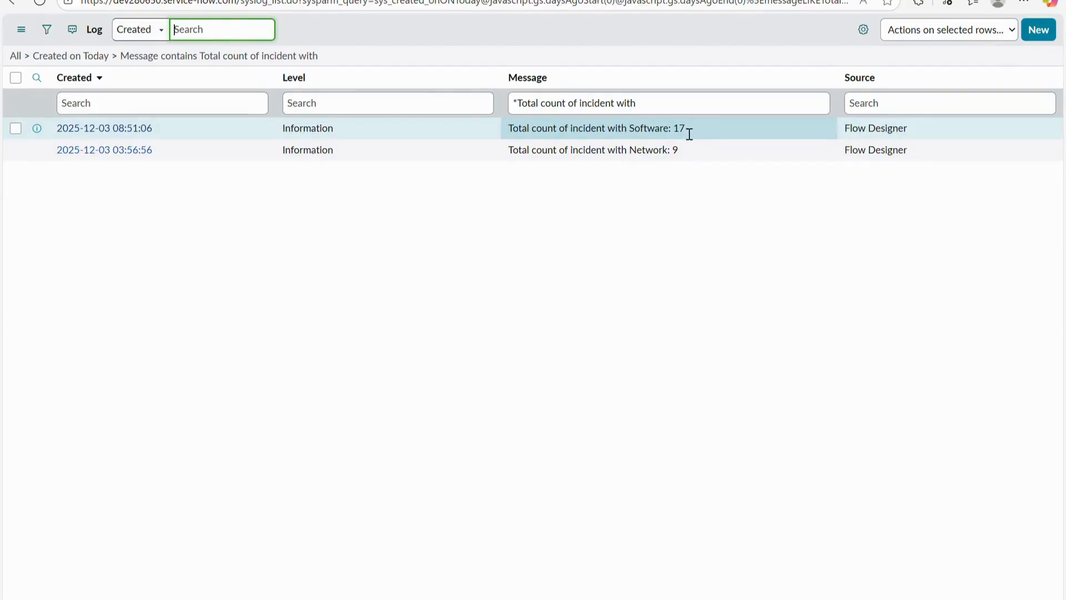
# Switch to the flow in Workflow Studio, open its Log action and copy the message text "Total no of incidents with"
pyautogui.click(389, 0)
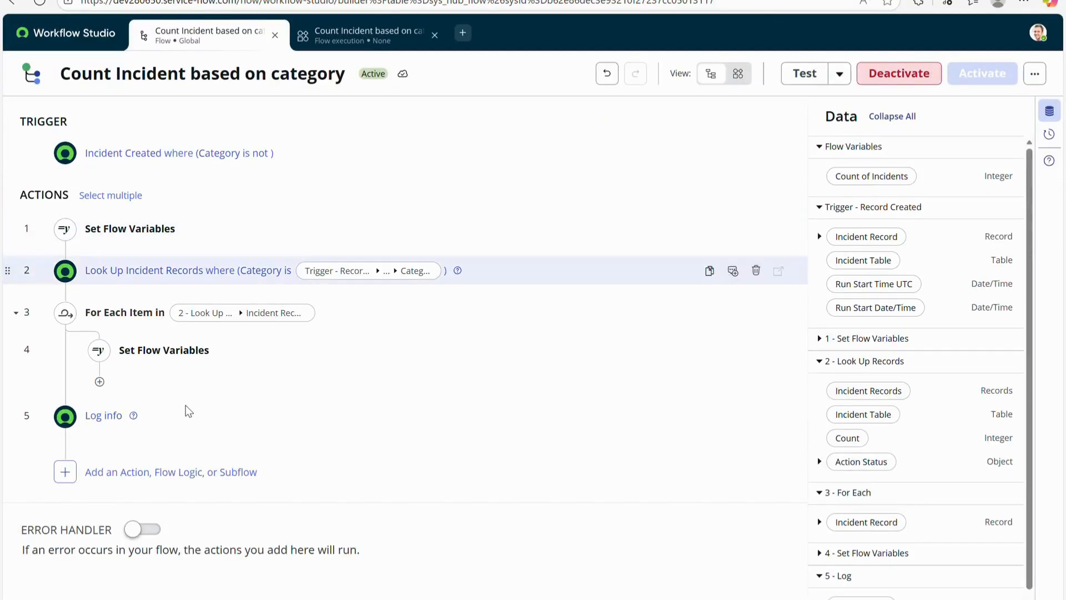
pyautogui.click(104, 413)
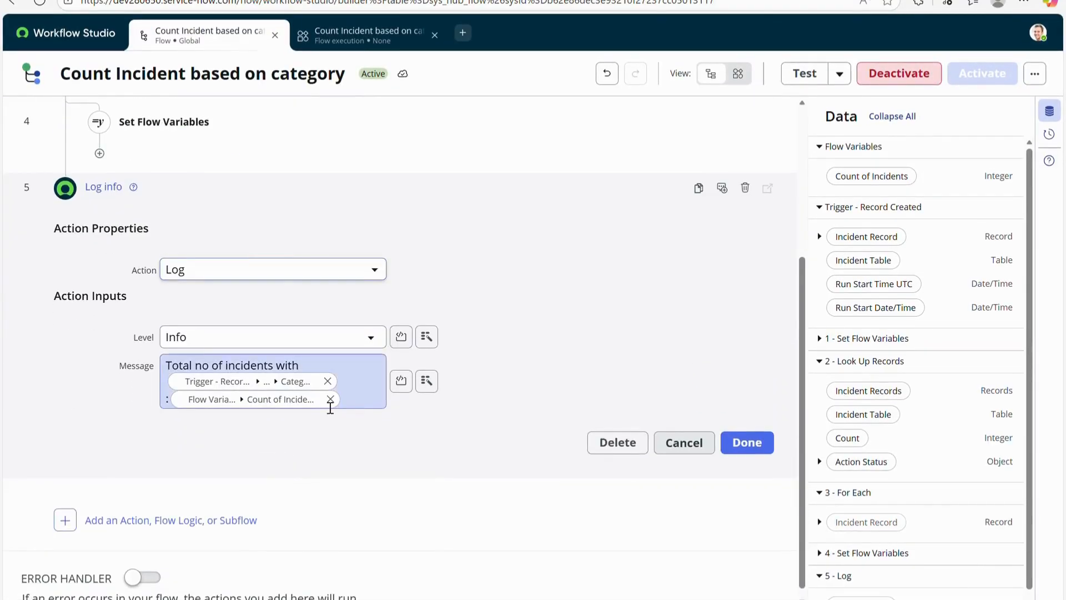
pyautogui.moveTo(303, 366); pyautogui.dragTo(149, 369)
pyautogui.hotkey('ctrl', 'c')
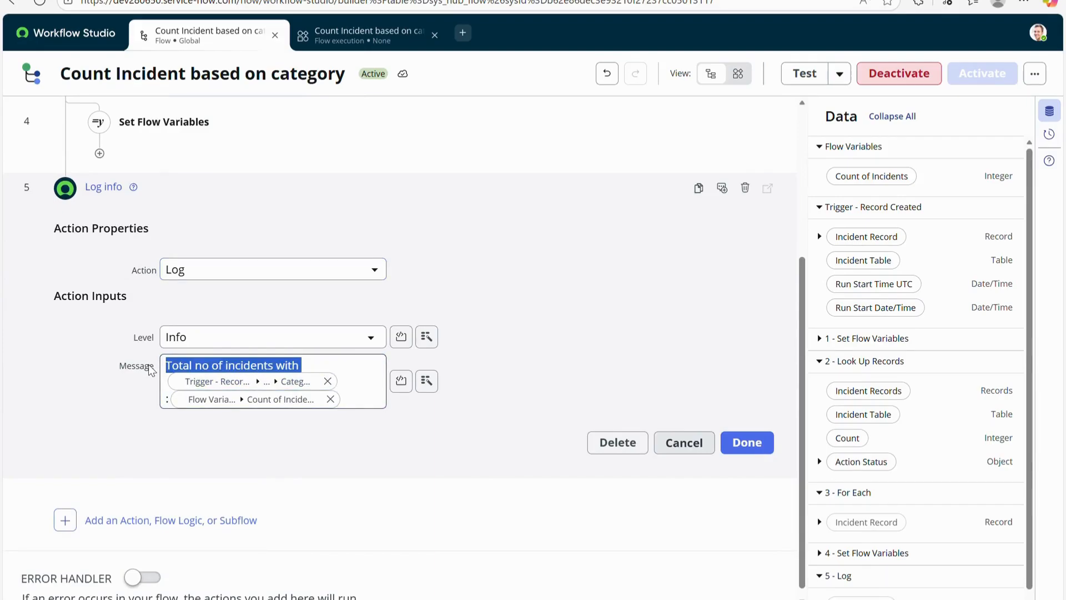
# Filter the system log's Message column with "*Total no of incidents with" and examine the Software and Inquiry / Help entries
pyautogui.click(467, 0)
pyautogui.moveTo(642, 106); pyautogui.dragTo(519, 103)
pyautogui.hotkey('ctrl', 'v')
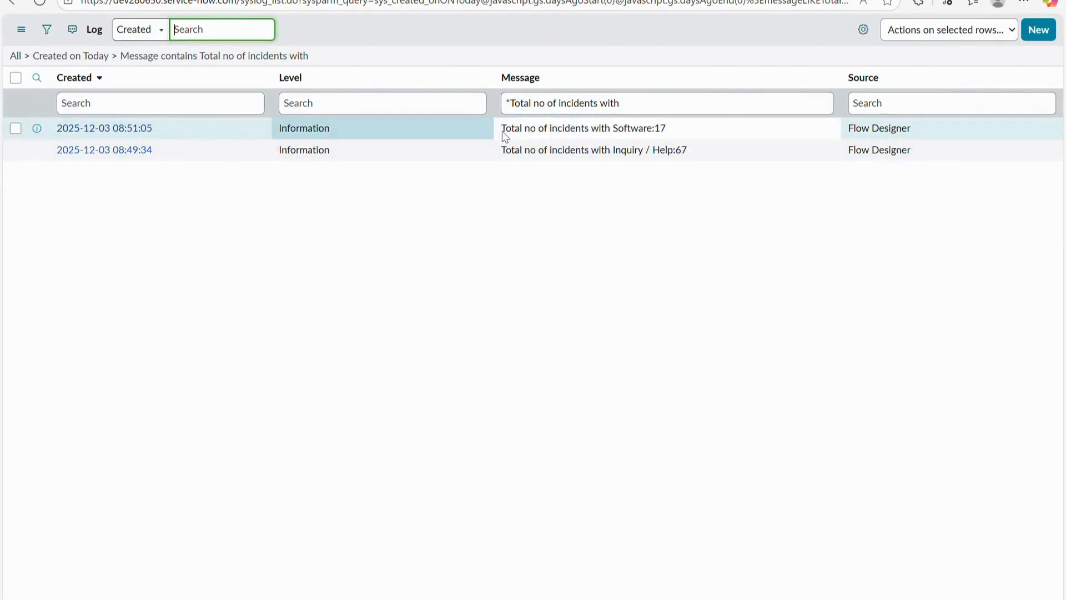
pyautogui.moveTo(689, 128); pyautogui.dragTo(652, 128)
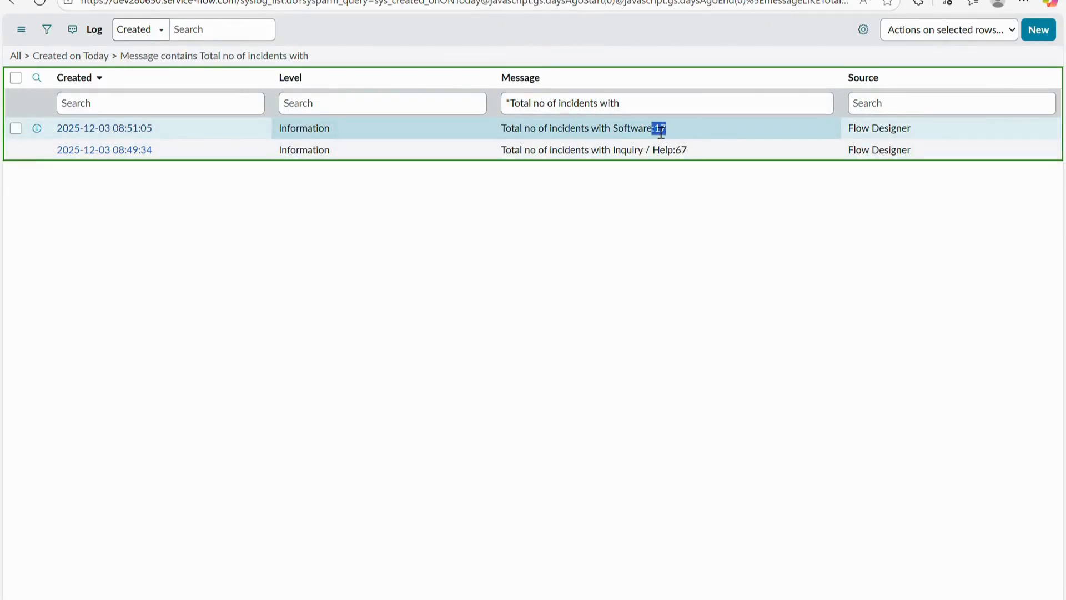
pyautogui.moveTo(502, 150); pyautogui.dragTo(653, 158)
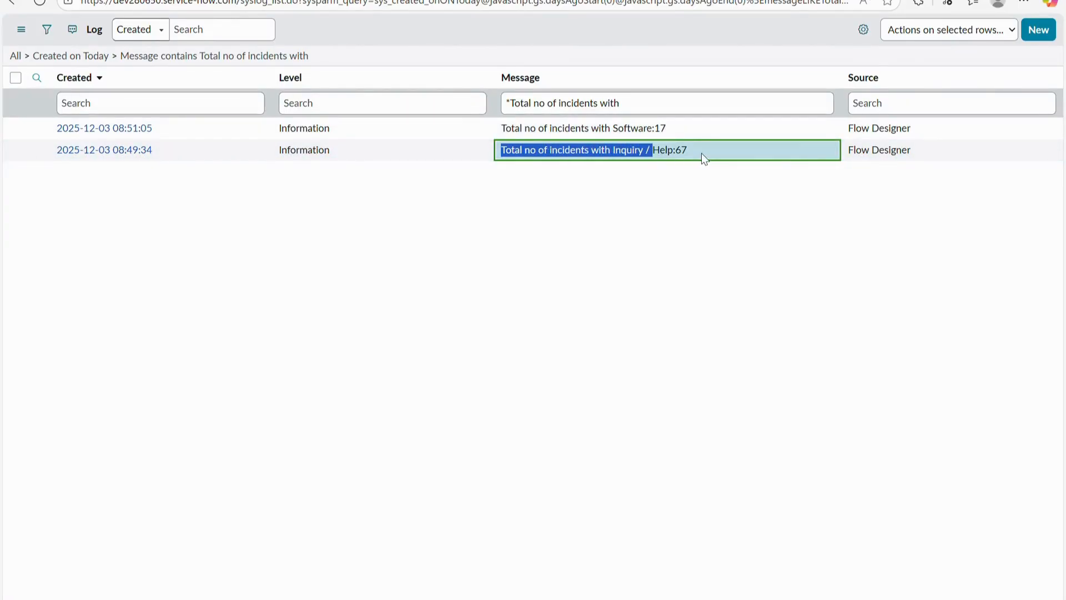
pyautogui.click(670, 193)
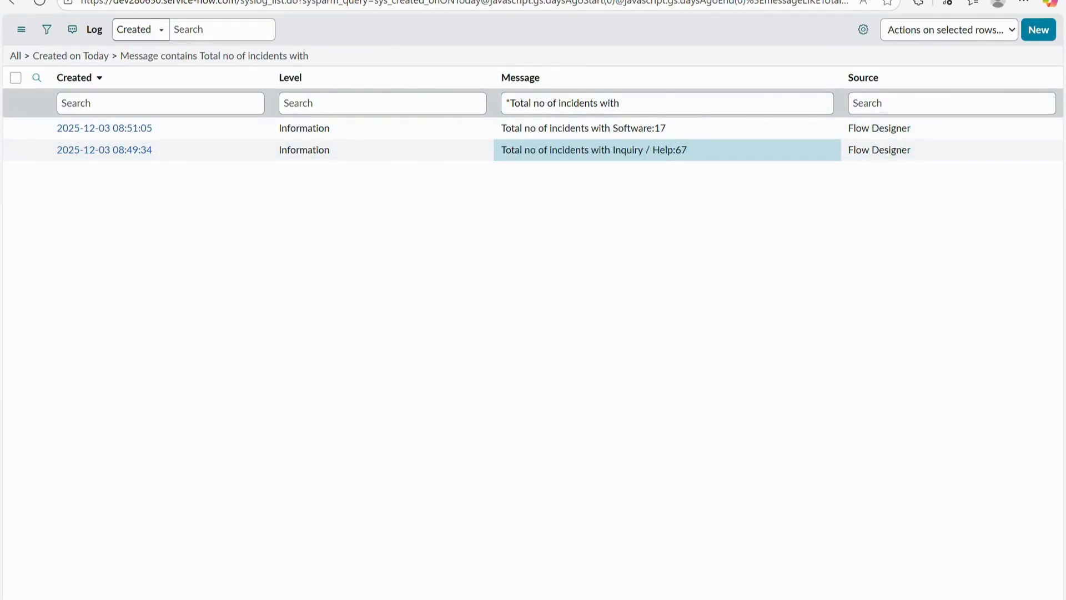
# Return to the Count Incident based on category flow and close the Log action's settings, keeping its configuration
pyautogui.hotkey('ctrl', 'shift', 'Tab')
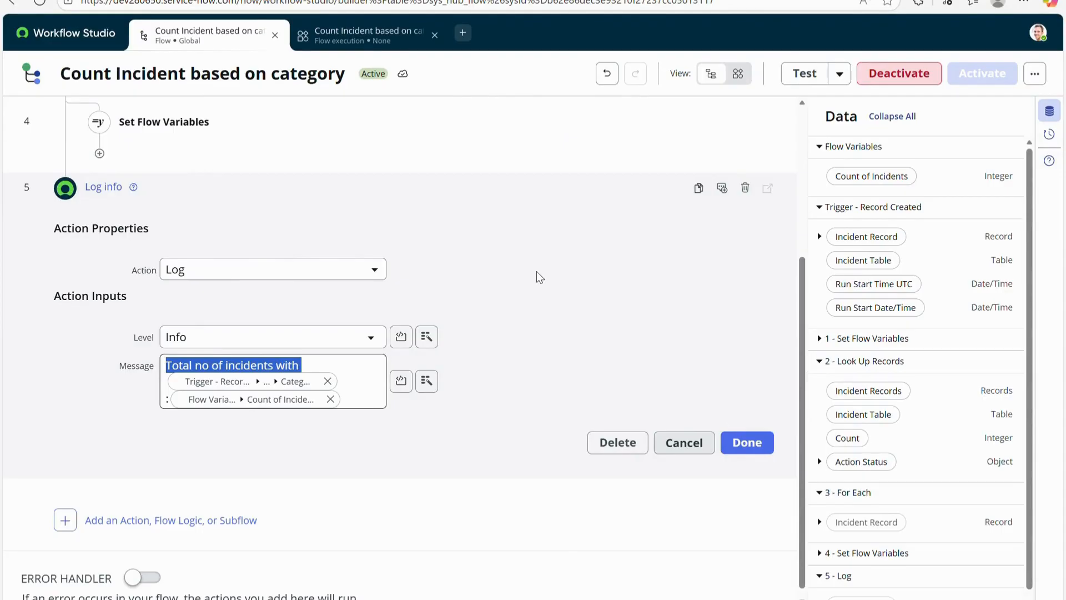
pyautogui.click(756, 444)
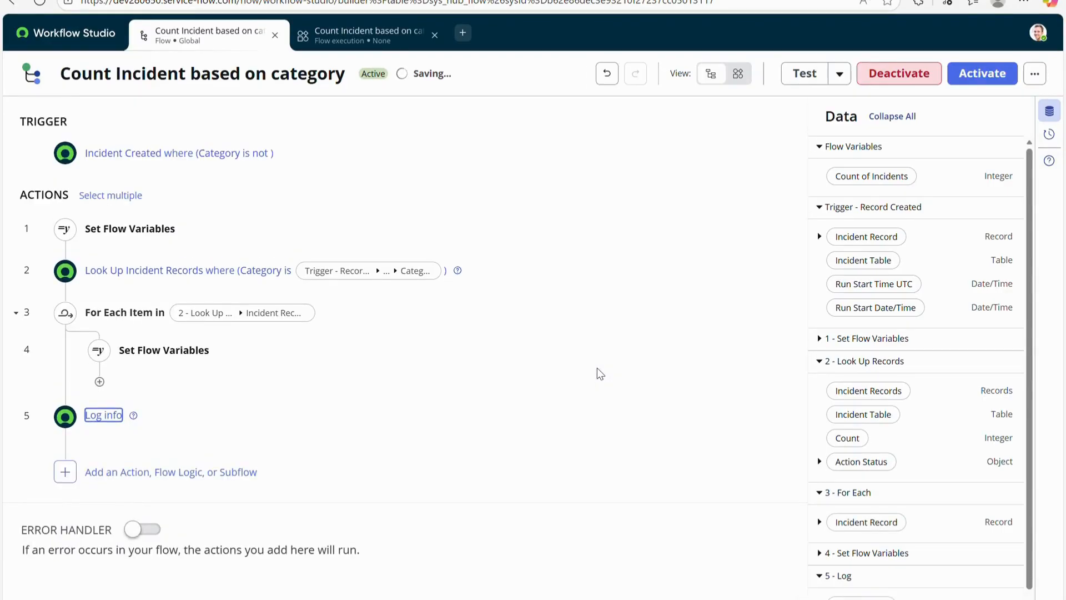